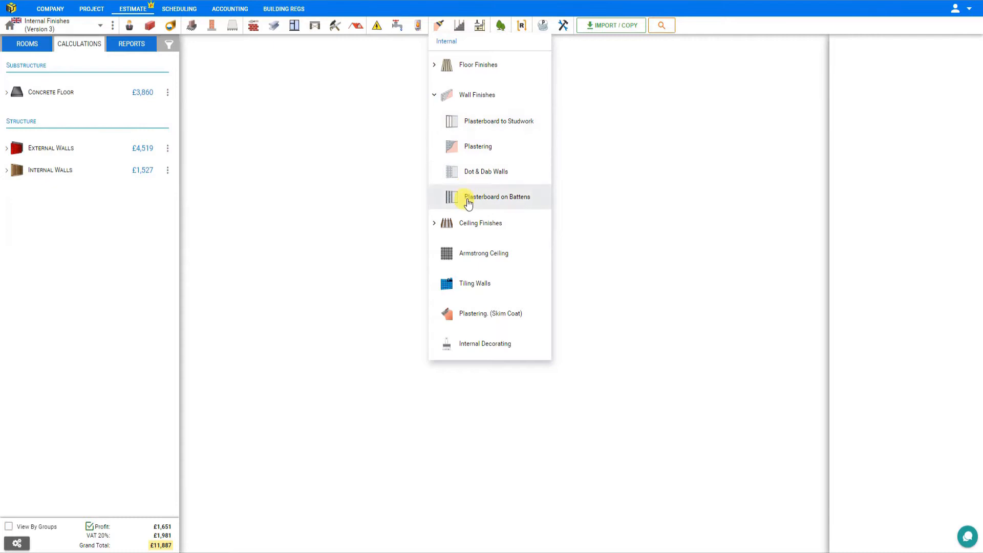
Create a Plasterboard to Studwork wall finish module in the General location.
left_click(471, 122)
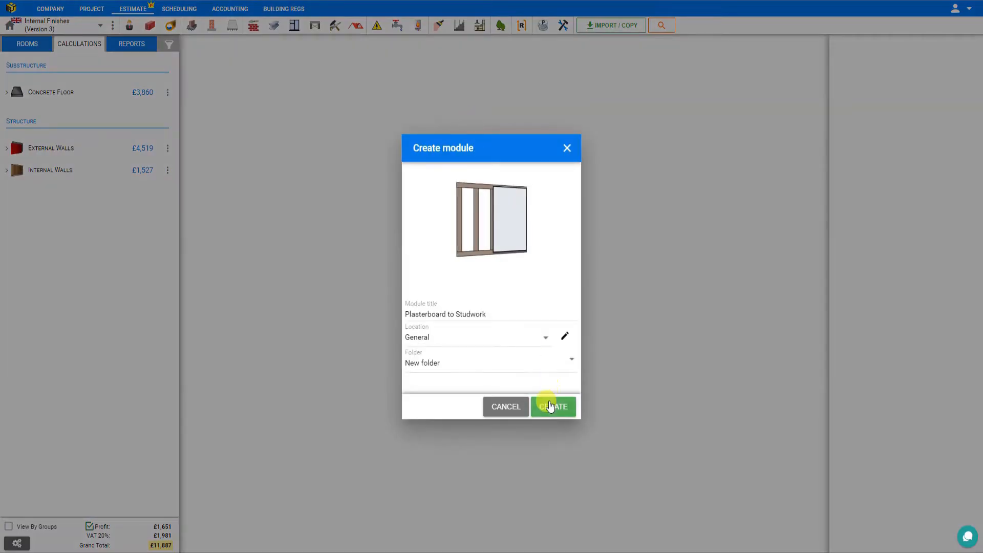
left_click(551, 406)
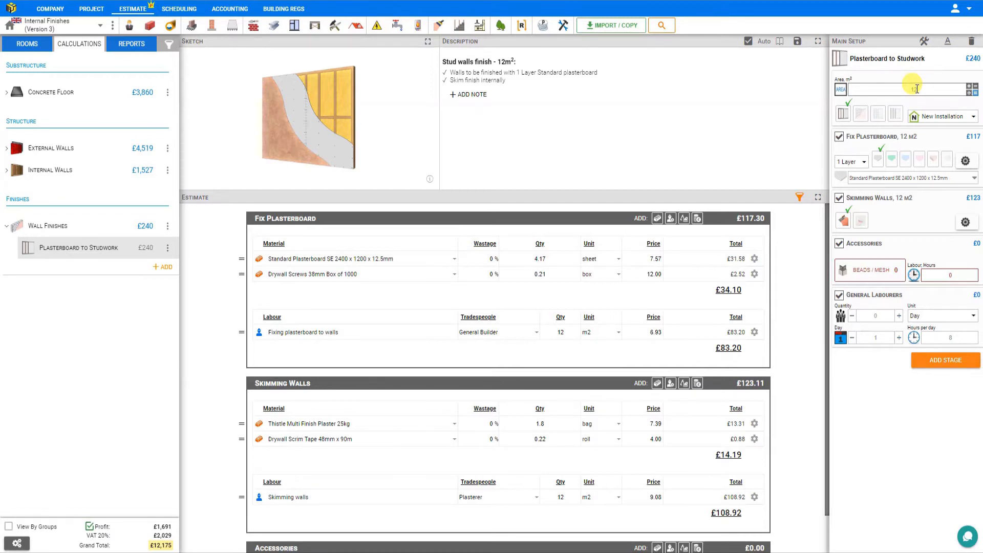
Use the area calculator to add the wall areas of the Living Room, Kitchen, Bedroom 1, Bedroom 2, En-Suite, Garage and Summer House, and save.
left_click(972, 91)
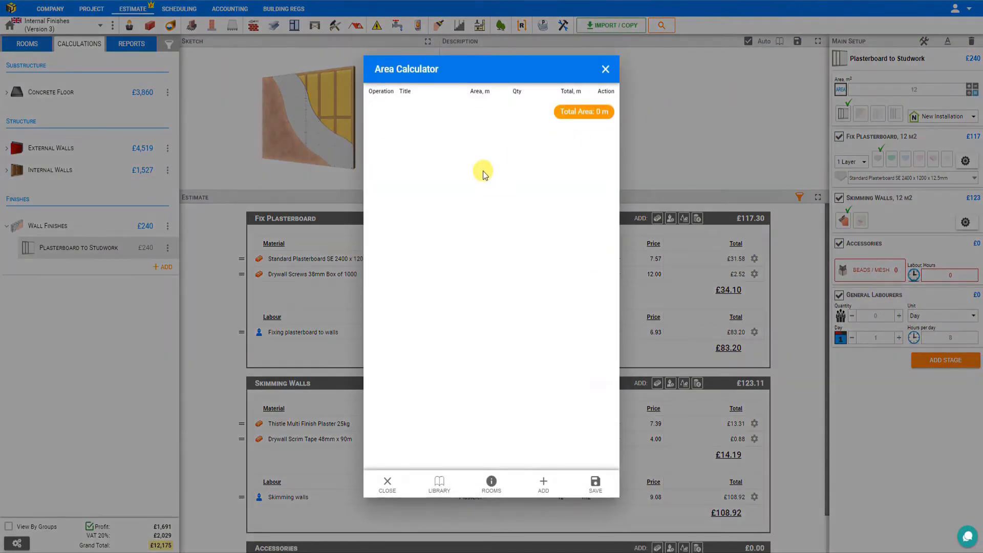
left_click(438, 486)
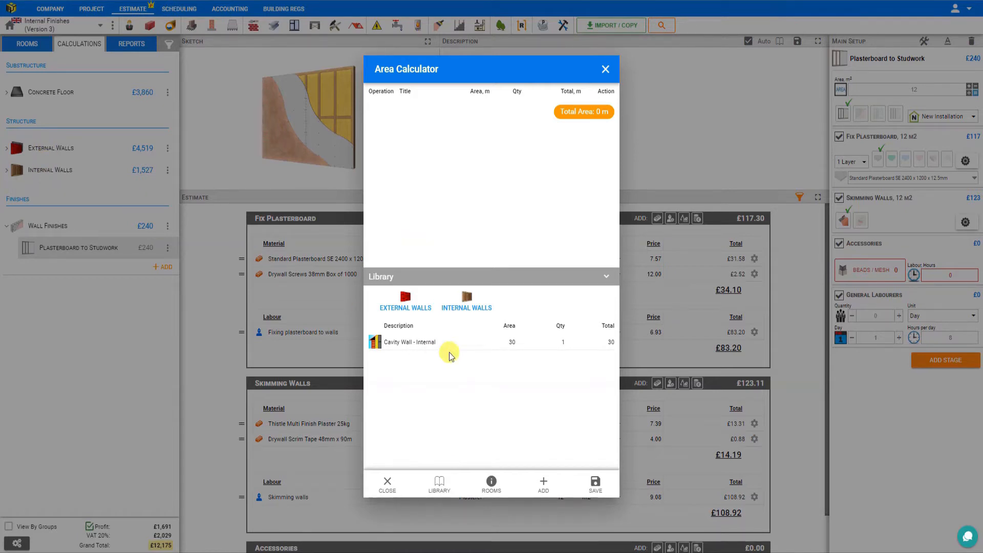
left_click(405, 302)
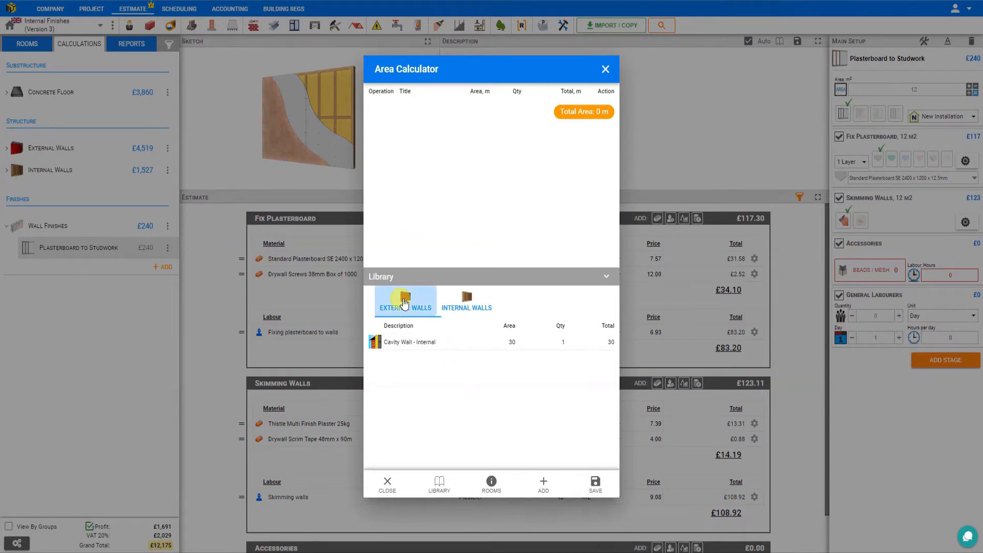
left_click(465, 310)
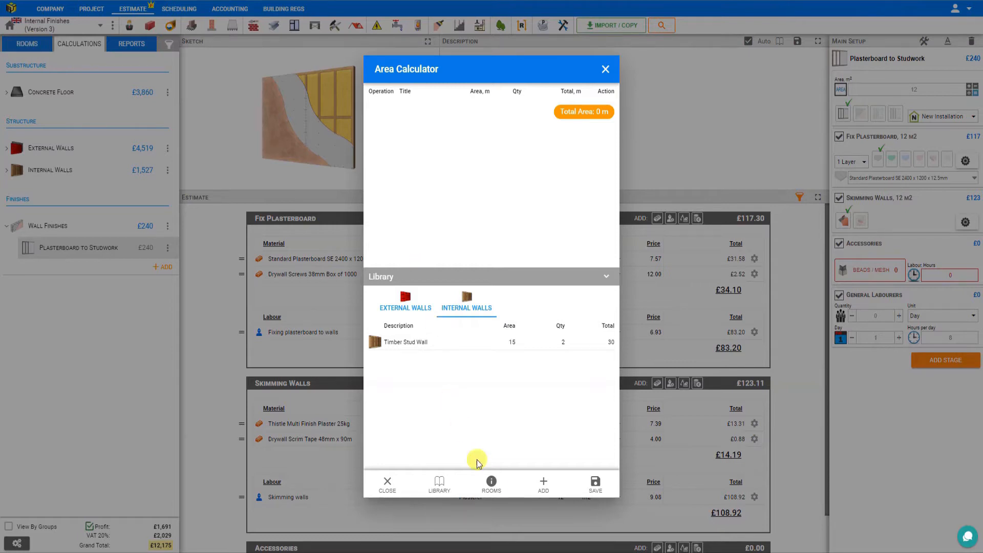
left_click(493, 487)
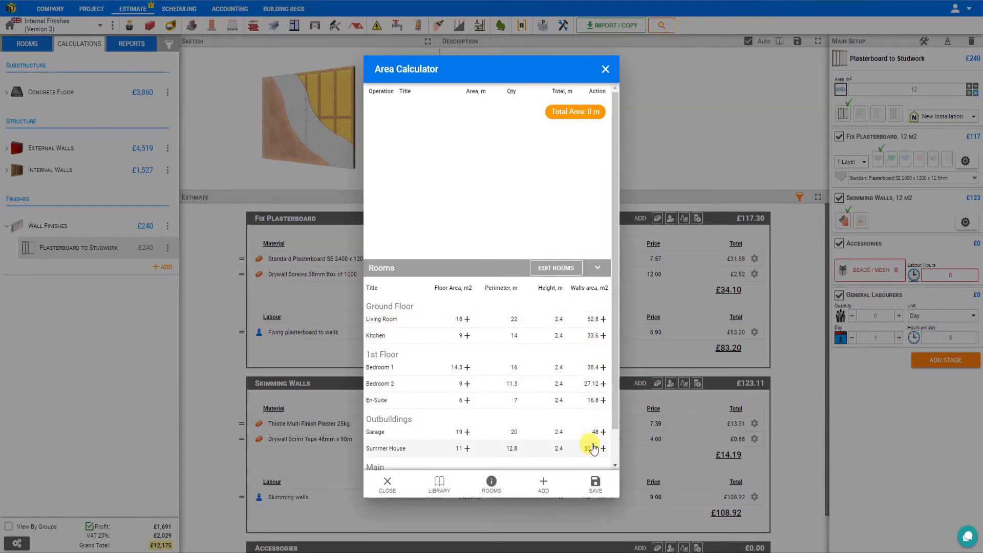
left_click(603, 319)
left_click(604, 335)
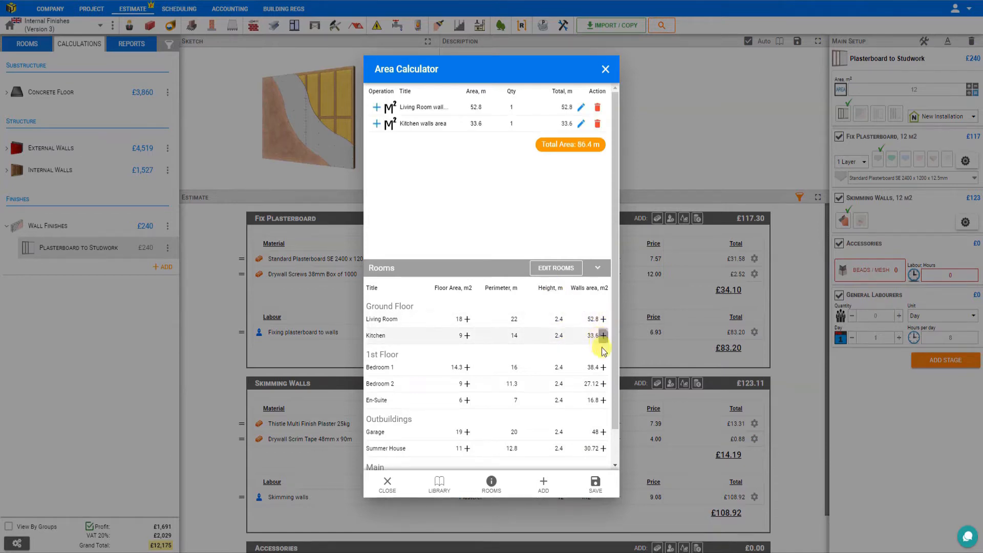
left_click(603, 367)
left_click(603, 383)
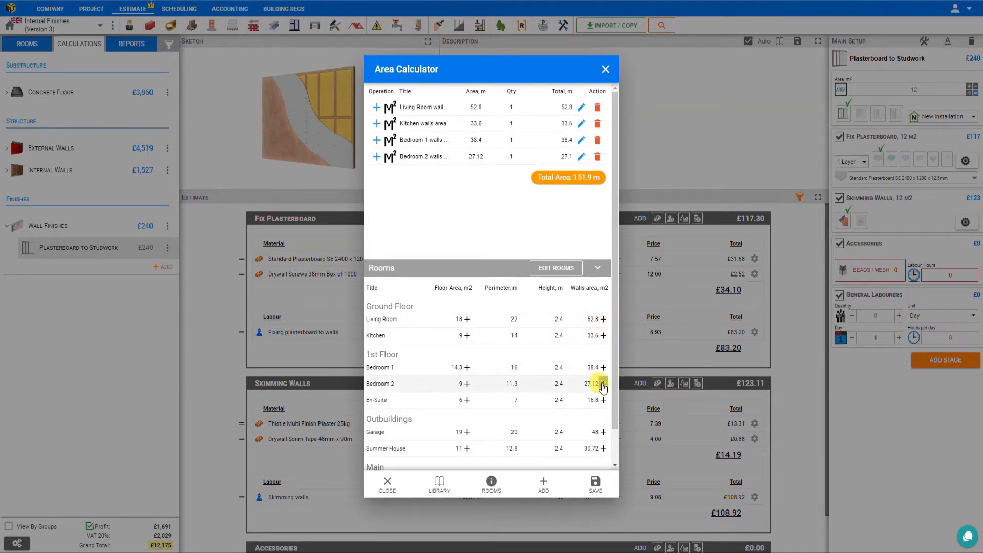
left_click(604, 400)
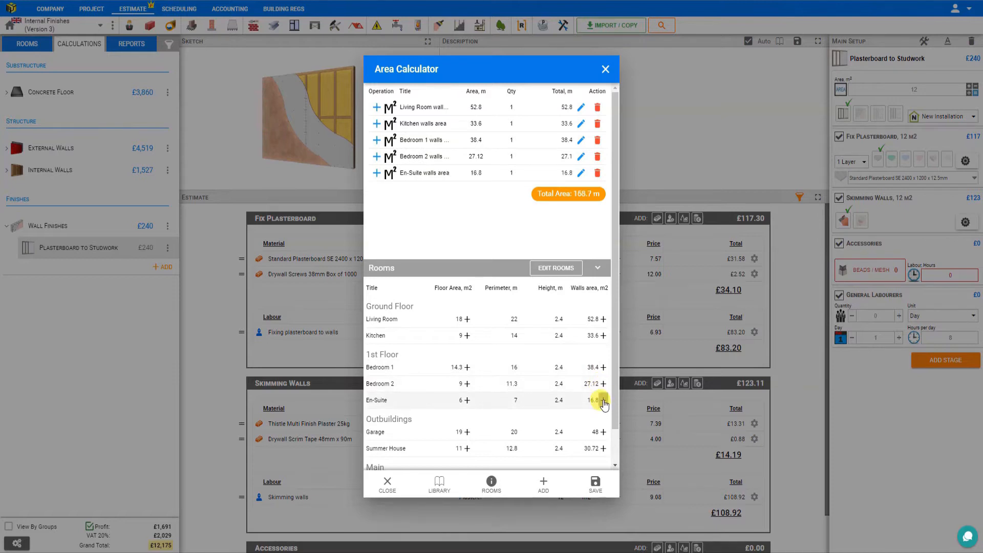
left_click(603, 432)
left_click(604, 448)
left_click(595, 489)
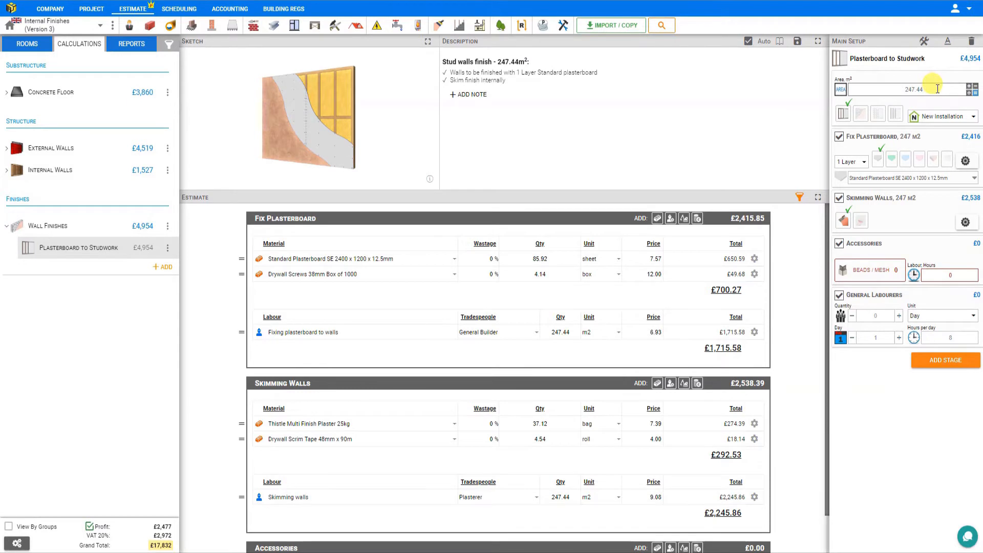
Set the wall finish area to 248 m² and change the work type from new installation to Replacement.
left_click_drag(937, 88, 874, 86)
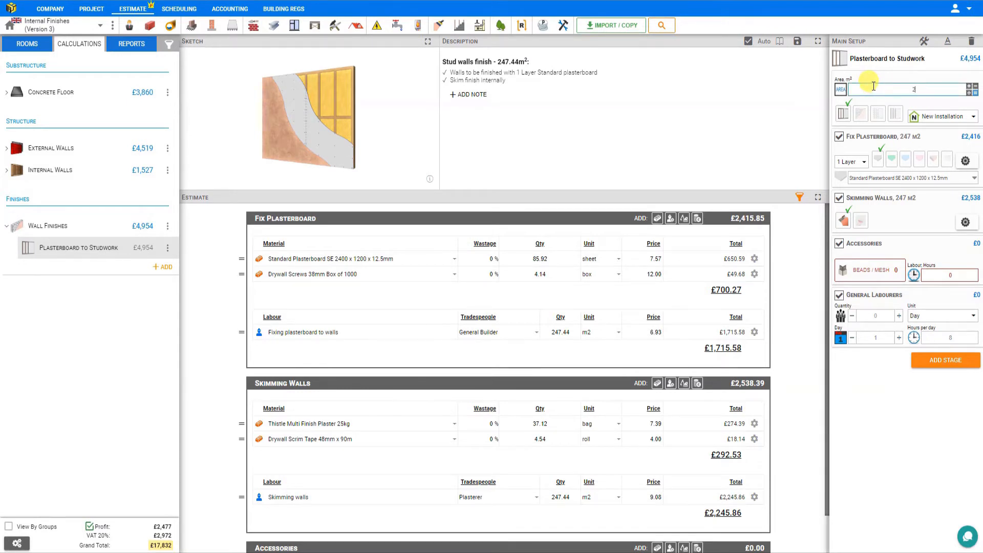
type("248")
key("Return")
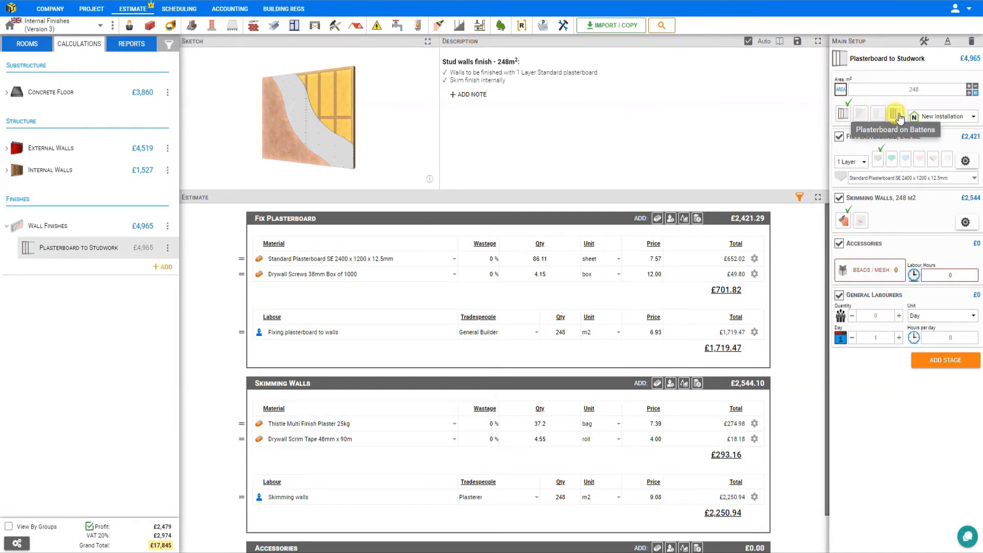
left_click(950, 123)
left_click(949, 168)
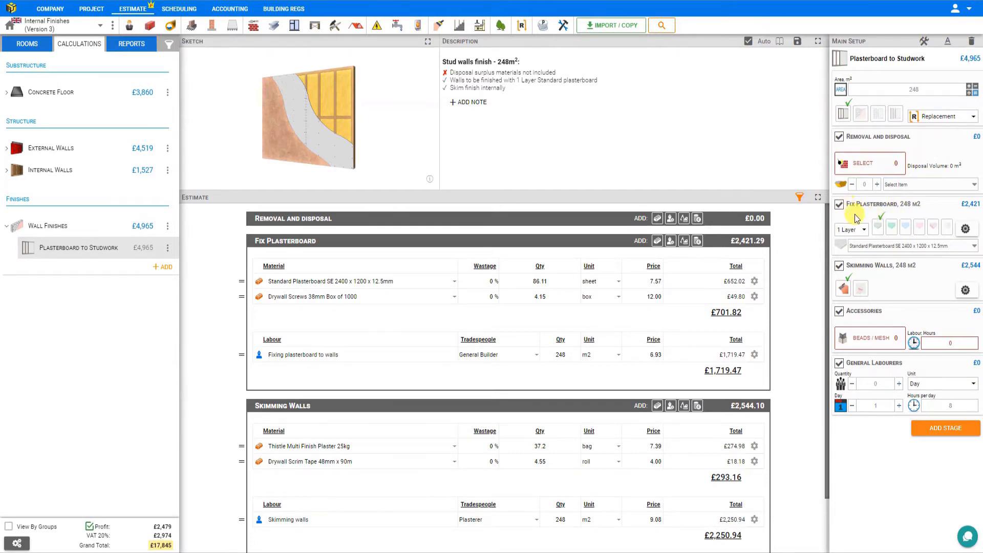
Set the plasterboard fixing to 2 Layers with a screw spacing of 180 mm.
left_click(863, 231)
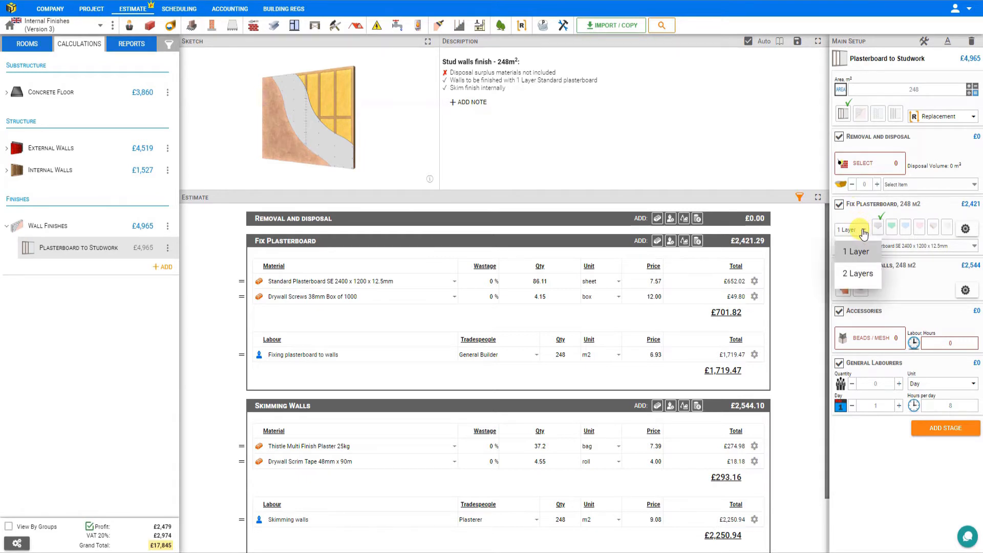
left_click(849, 274)
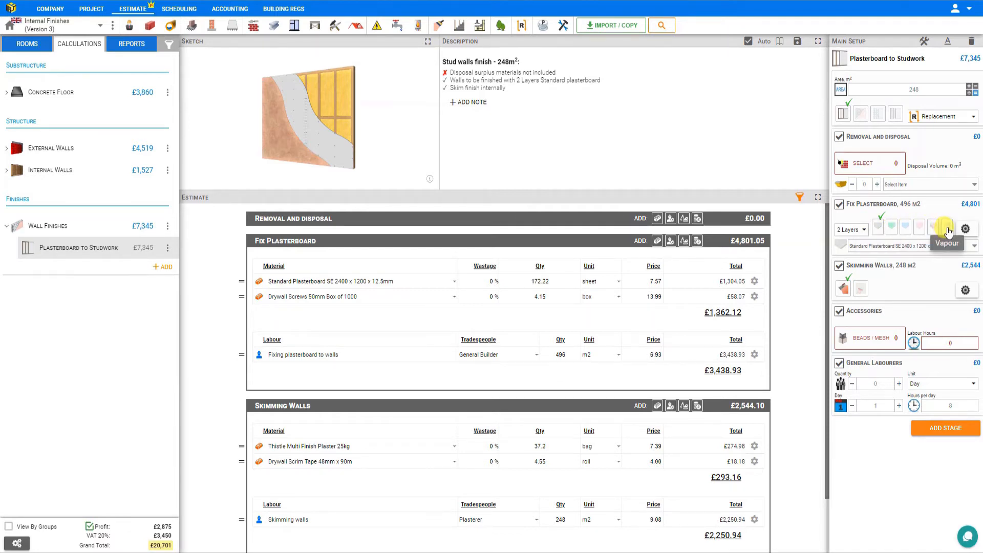
left_click(965, 229)
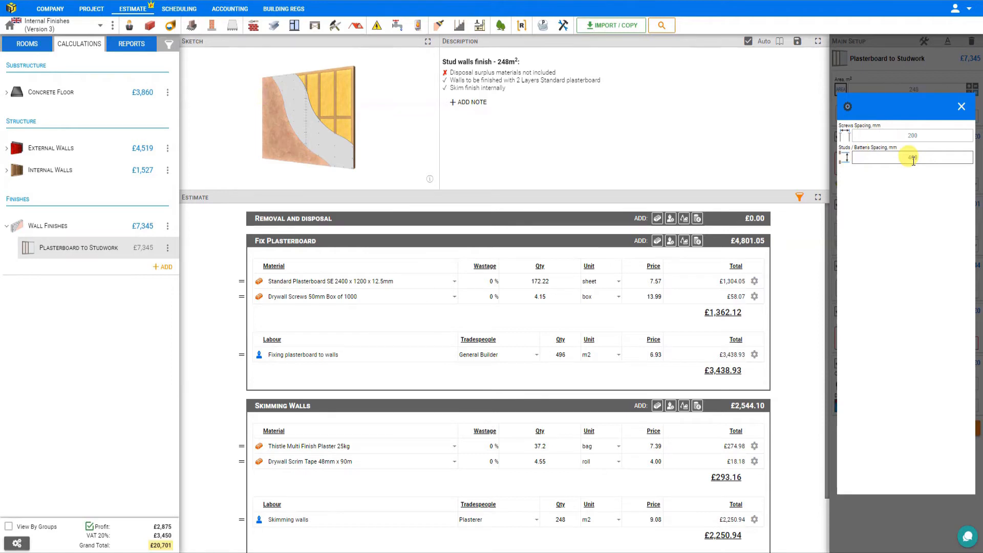
left_click(914, 136)
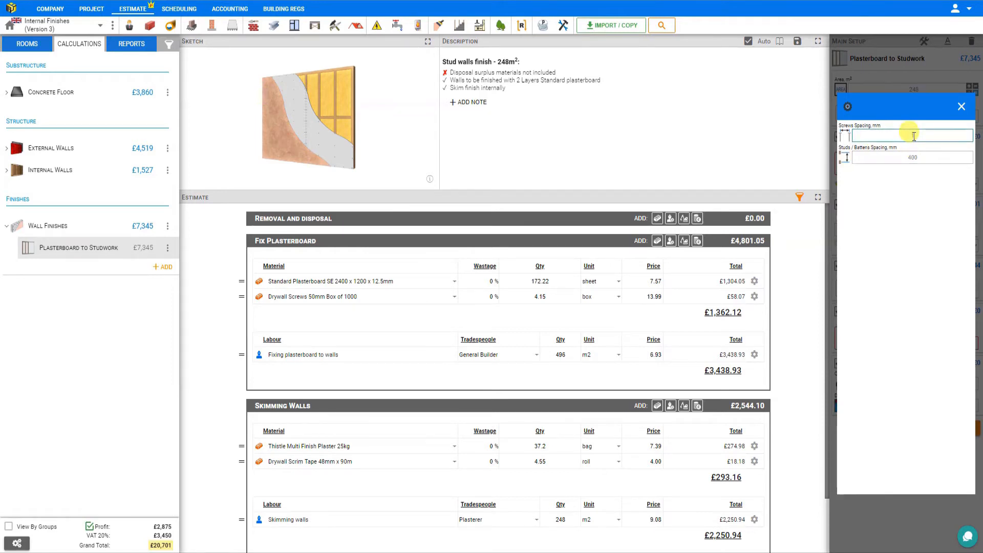
type("180")
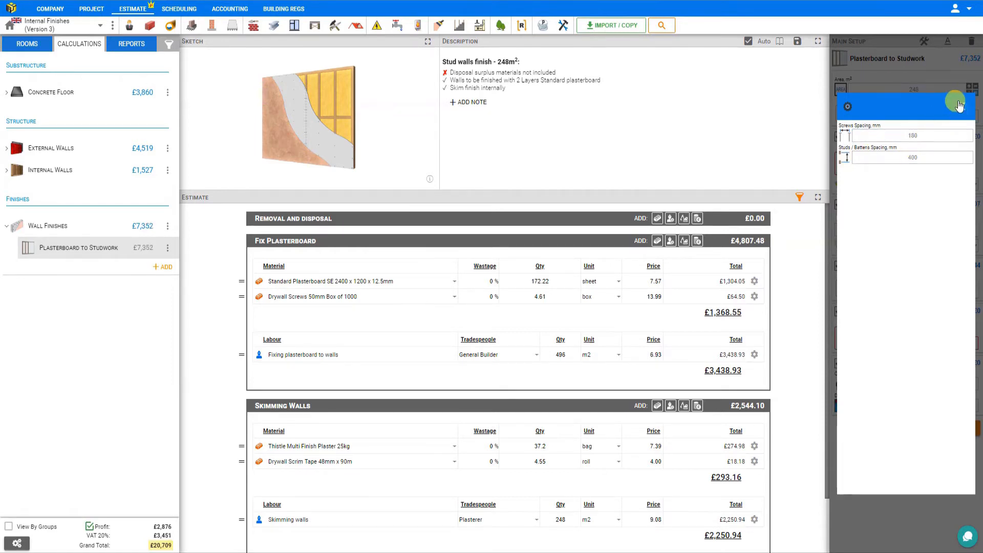
left_click(962, 106)
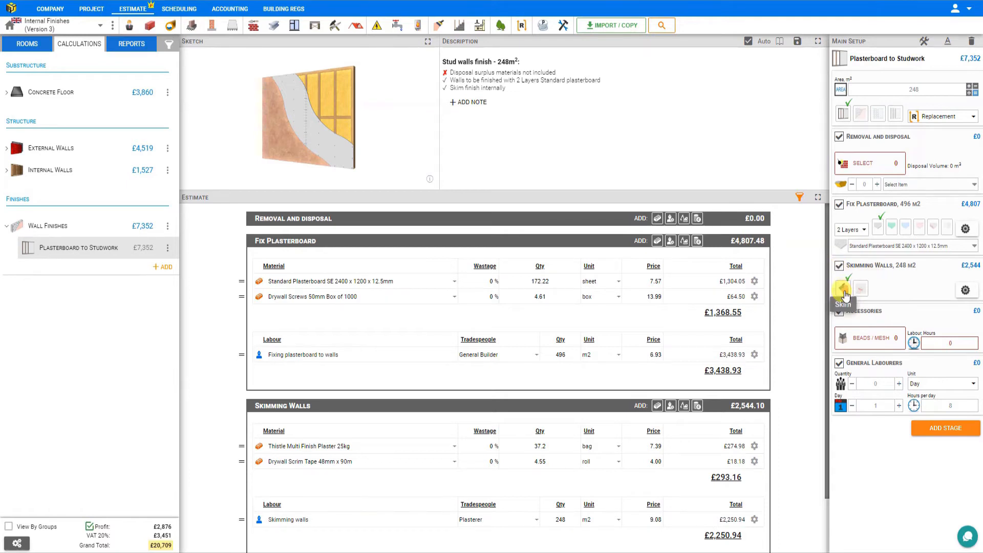
Try the Tape and Jointing finish for the walls, check its filler coverage setting, and restore the Skim finish.
left_click(860, 290)
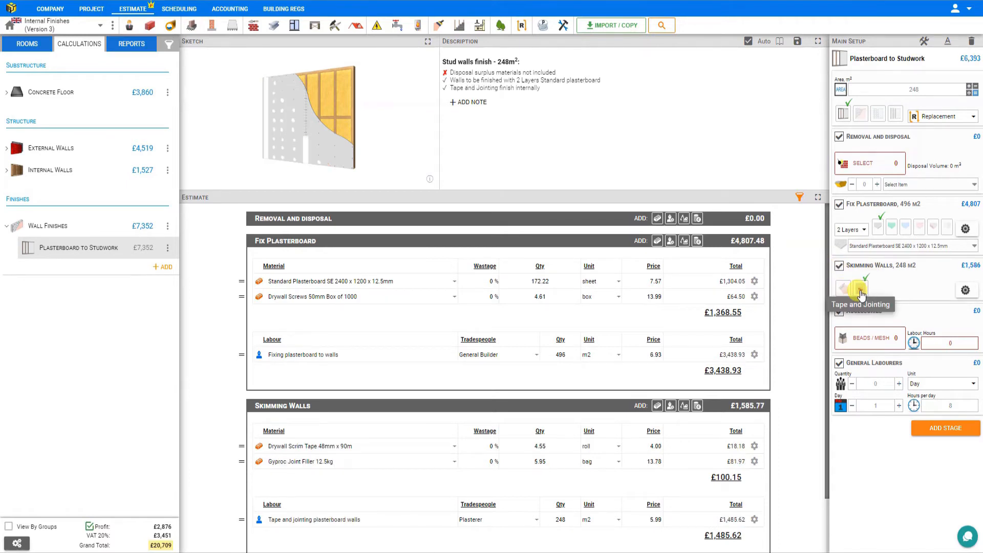
left_click(965, 290)
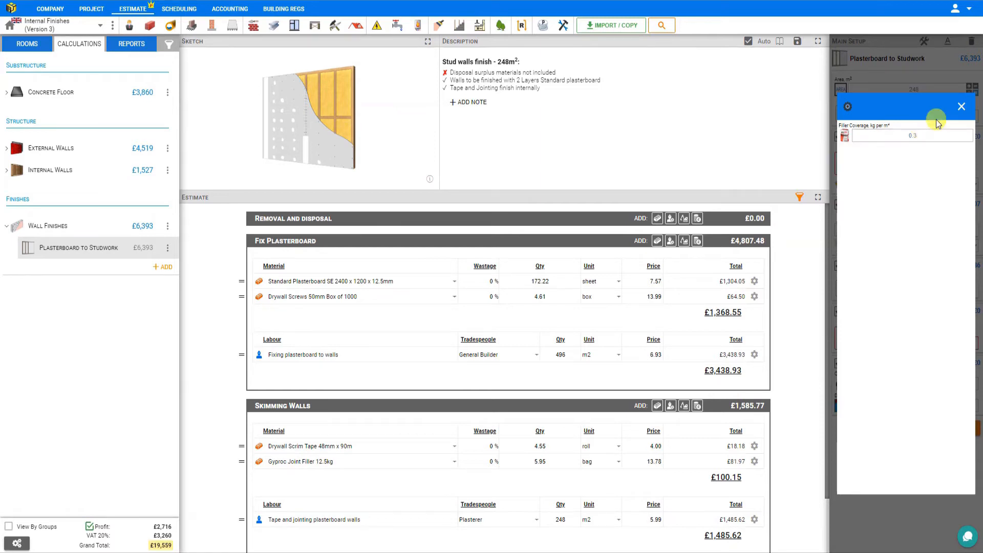
left_click(961, 107)
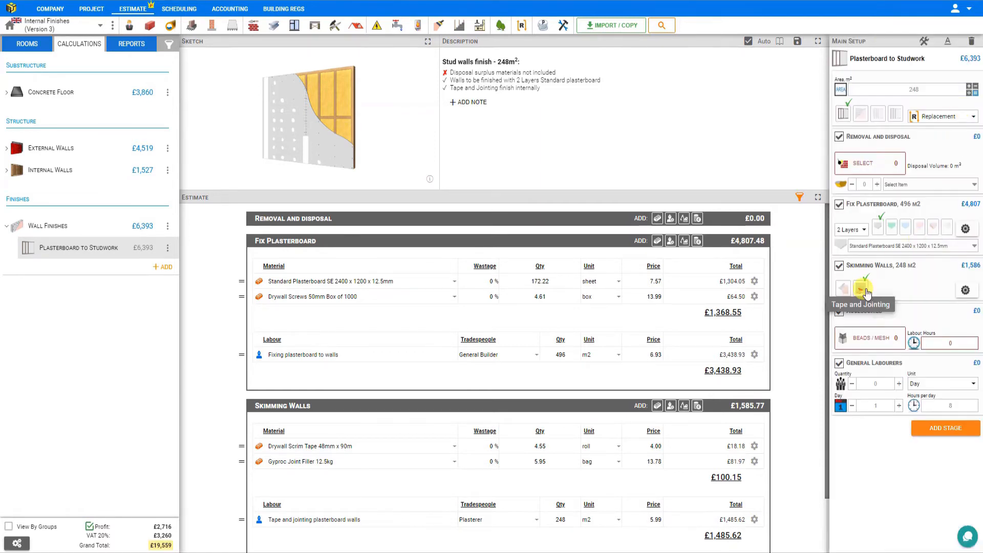
left_click(844, 289)
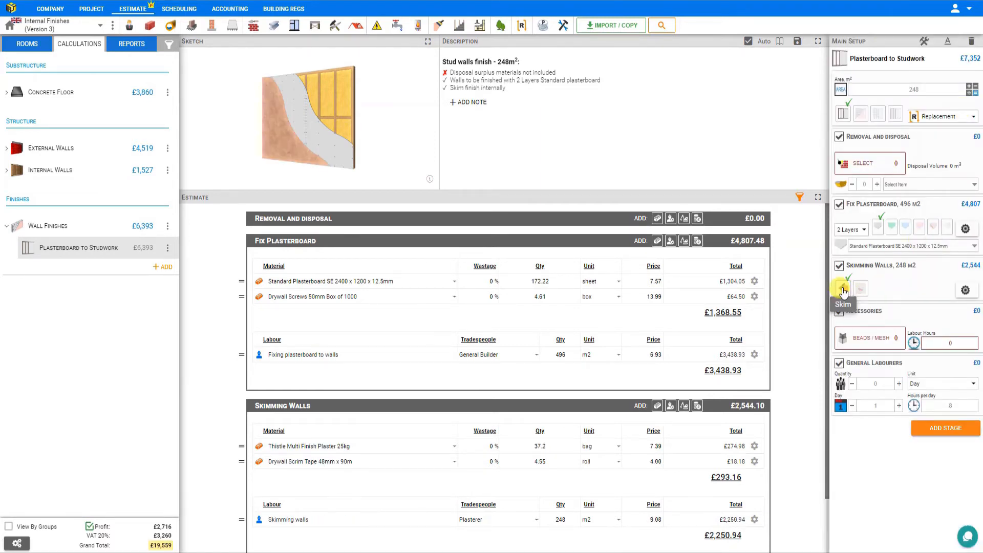
Check the skim thickness and plaster coverage settings, and exclude the Skimming Walls stage from the estimate.
left_click(965, 290)
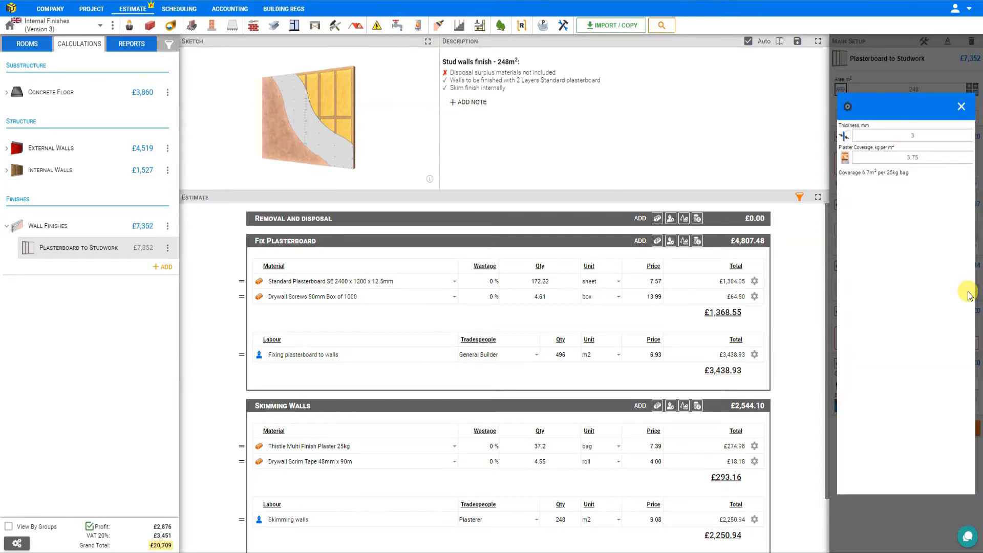
left_click(915, 136)
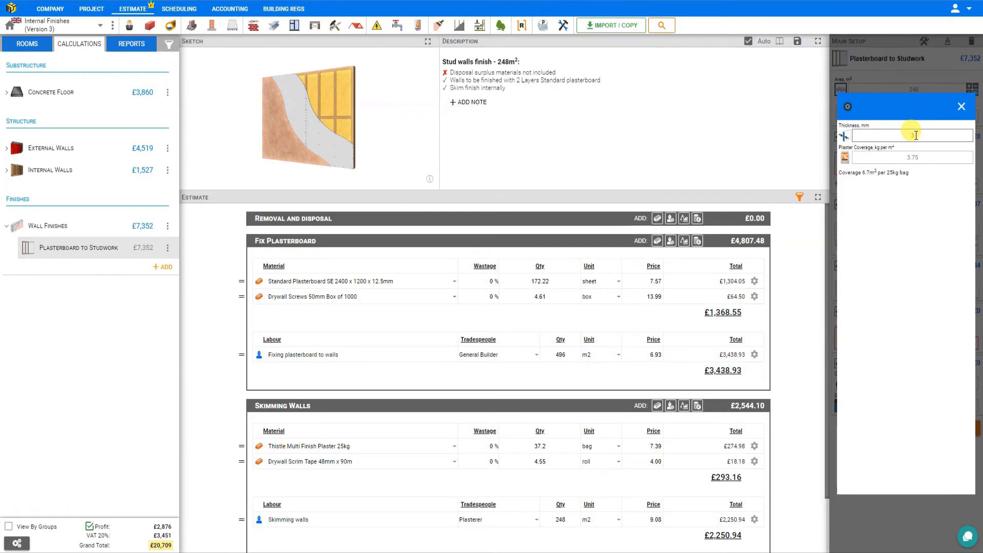
left_click(922, 157)
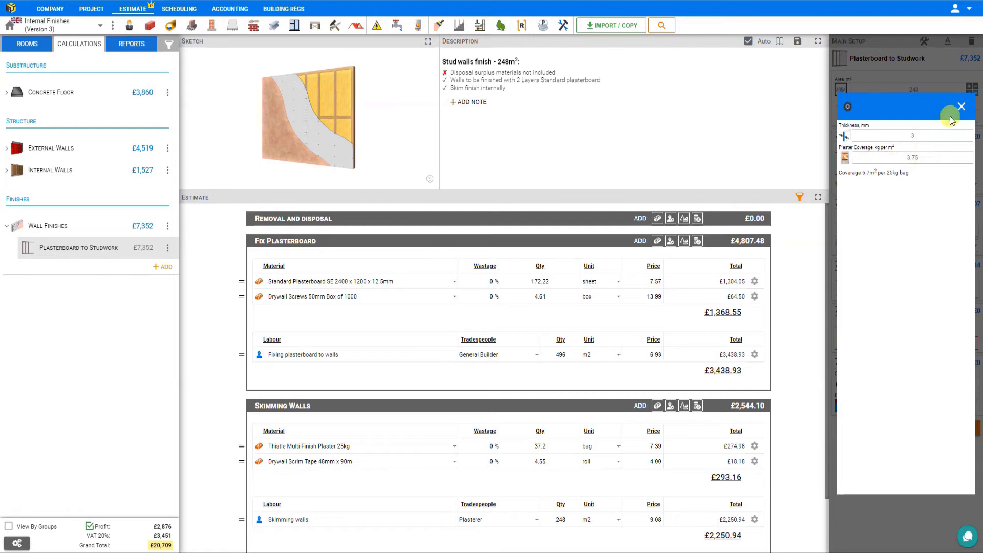
left_click(962, 107)
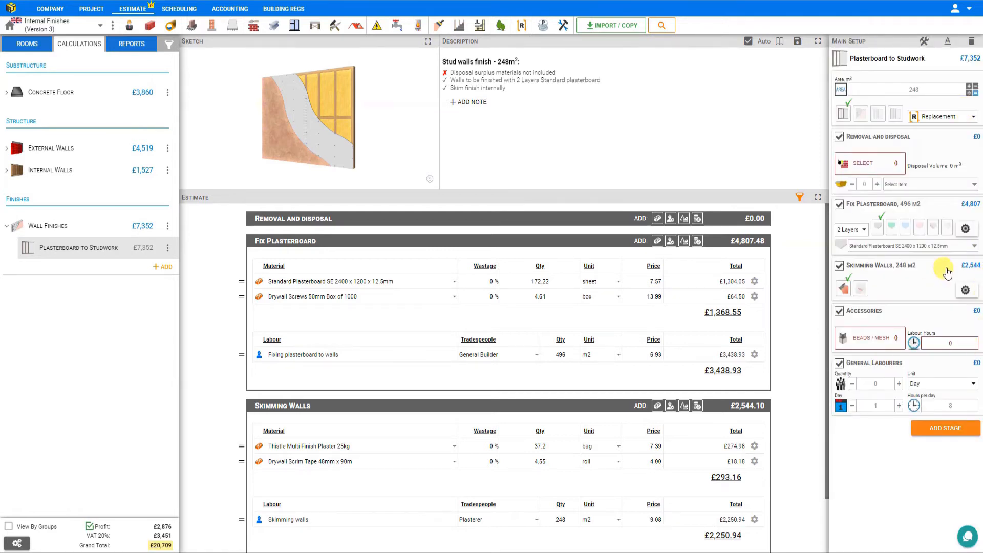
left_click(840, 267)
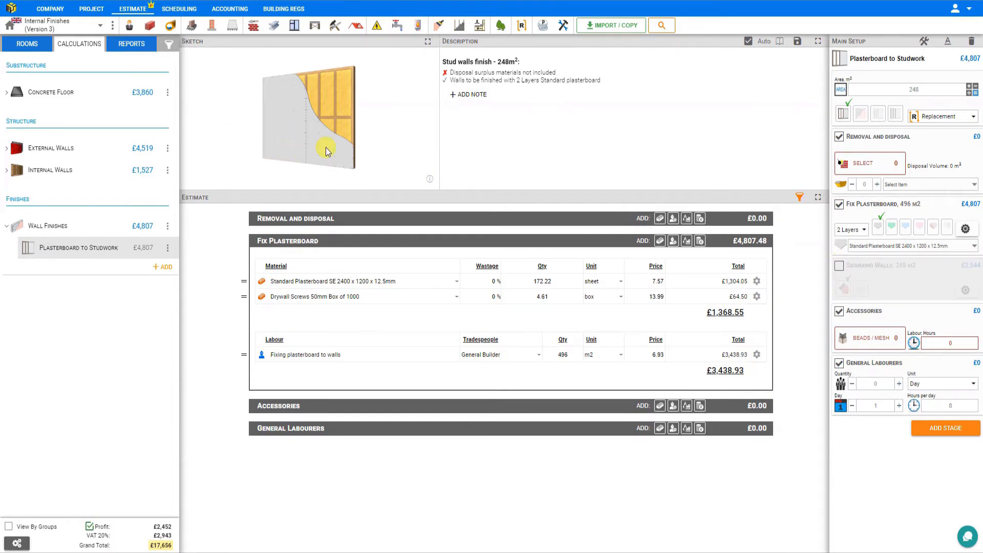
Browse the Beads / Mesh accessories and add one No Nonsense General Purpose Silicone Clear 310ml sealant.
left_click(873, 339)
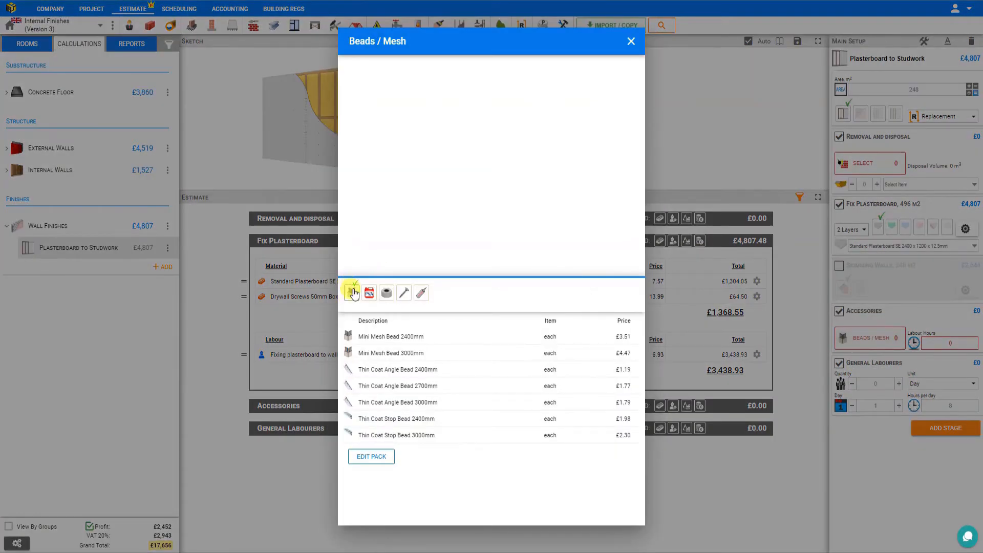
left_click(372, 294)
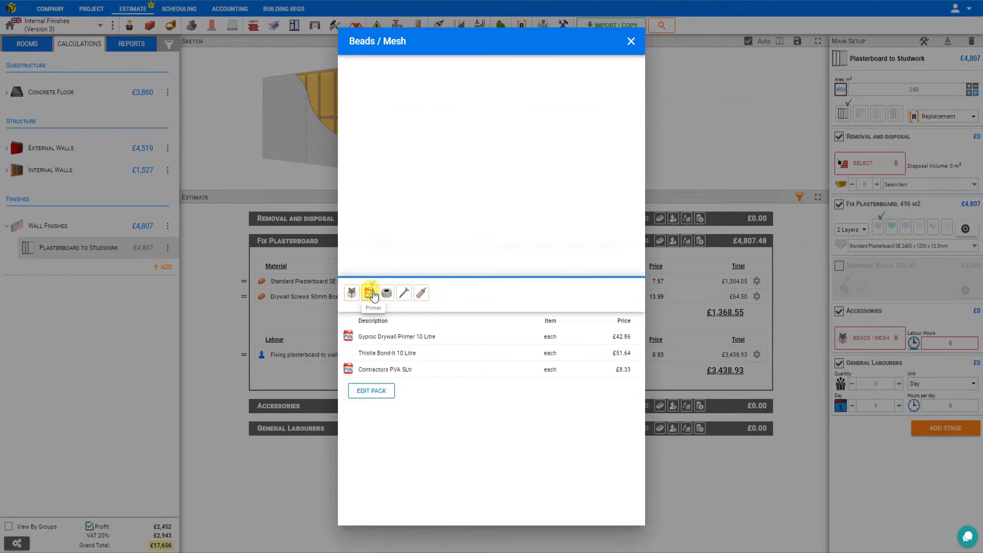
left_click(386, 294)
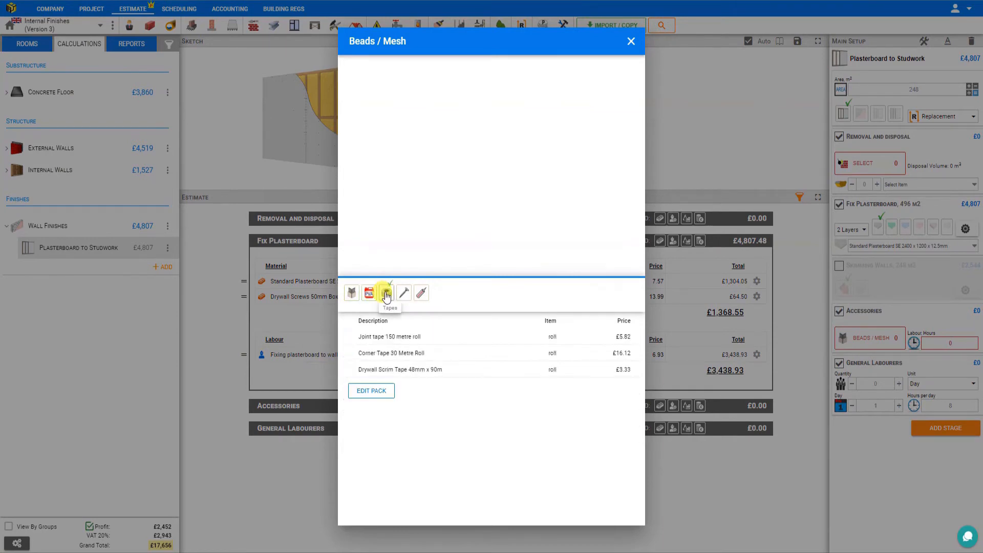
left_click(420, 295)
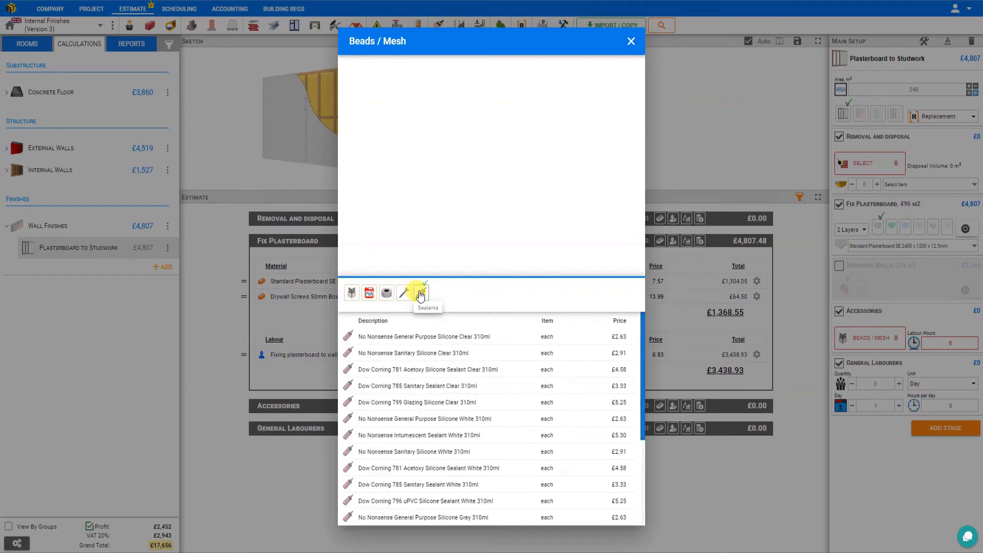
left_click(413, 338)
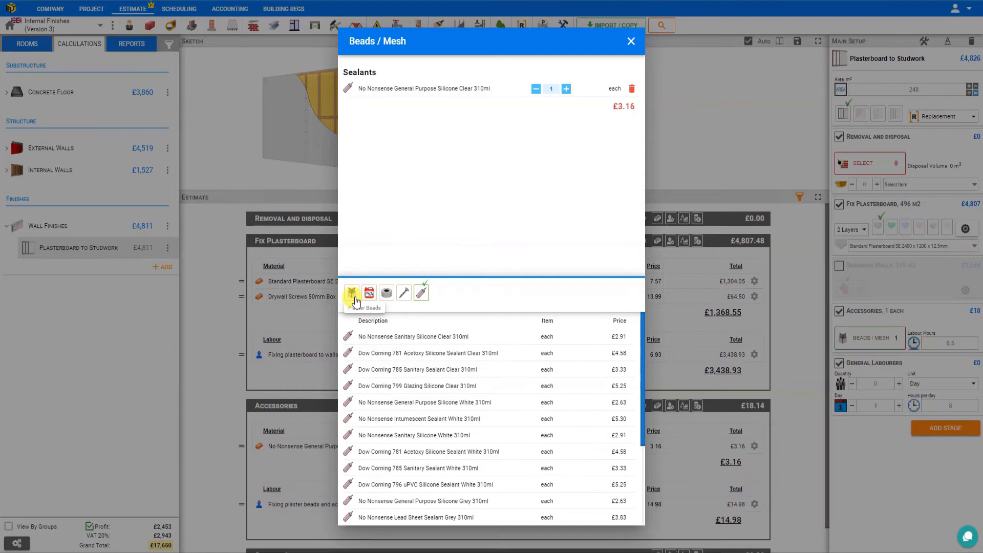
Add one Mini Mesh Bead 2400mm from the plaster beads to the accessories and close the selection.
left_click(352, 295)
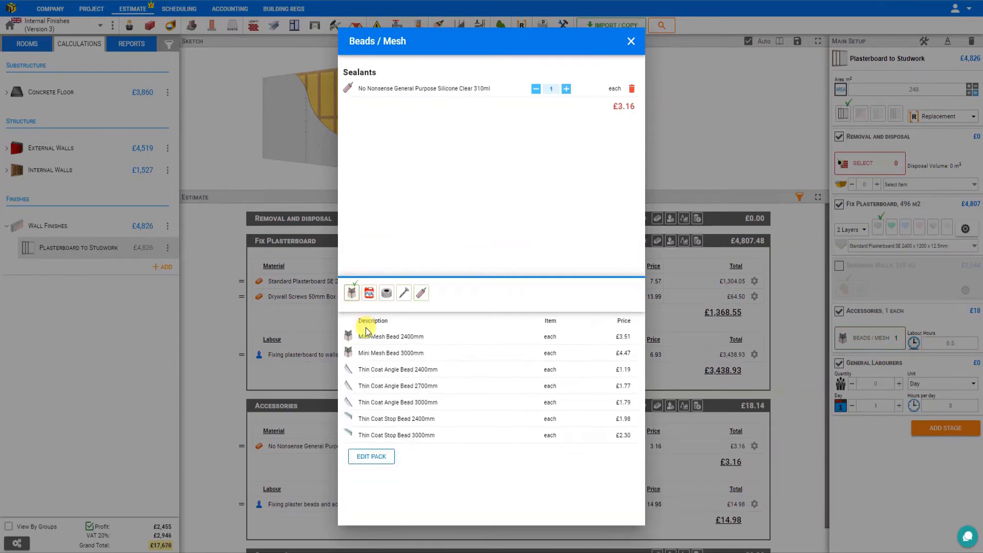
left_click(381, 338)
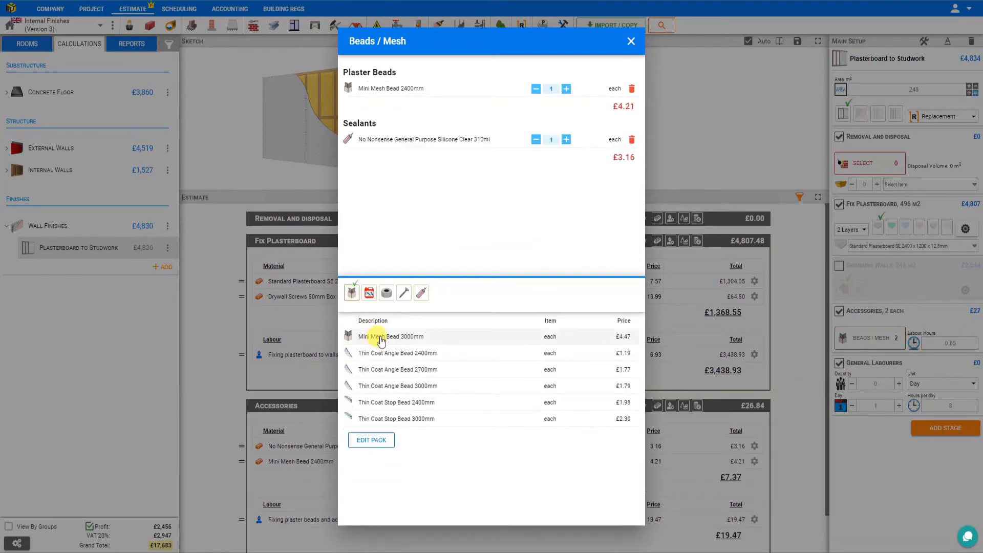
left_click(630, 41)
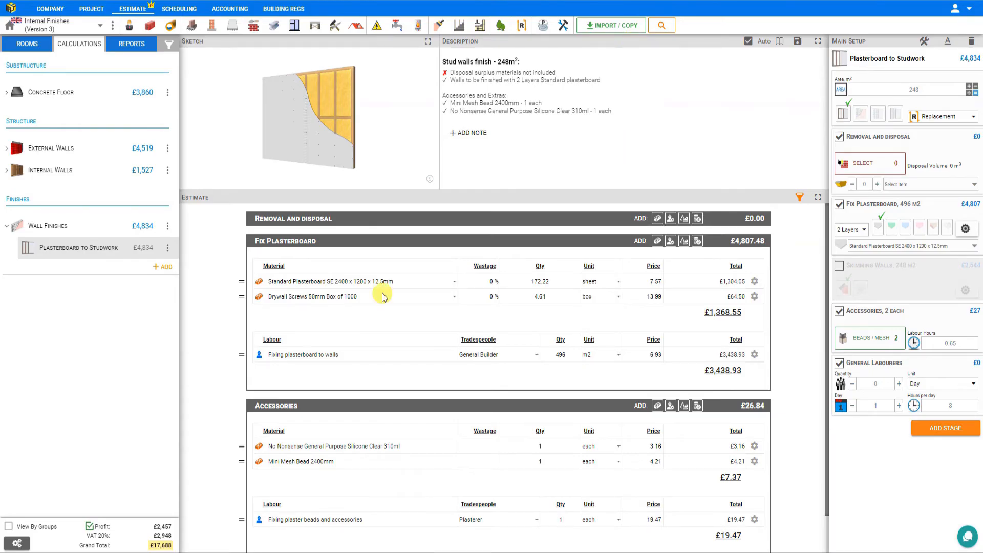
Set the general labourers to a quantity of 2 for 3 days, with Day as the unit and 8 hours per day.
scroll(335, 434, "down", 1)
scroll(337, 425, "up", 1)
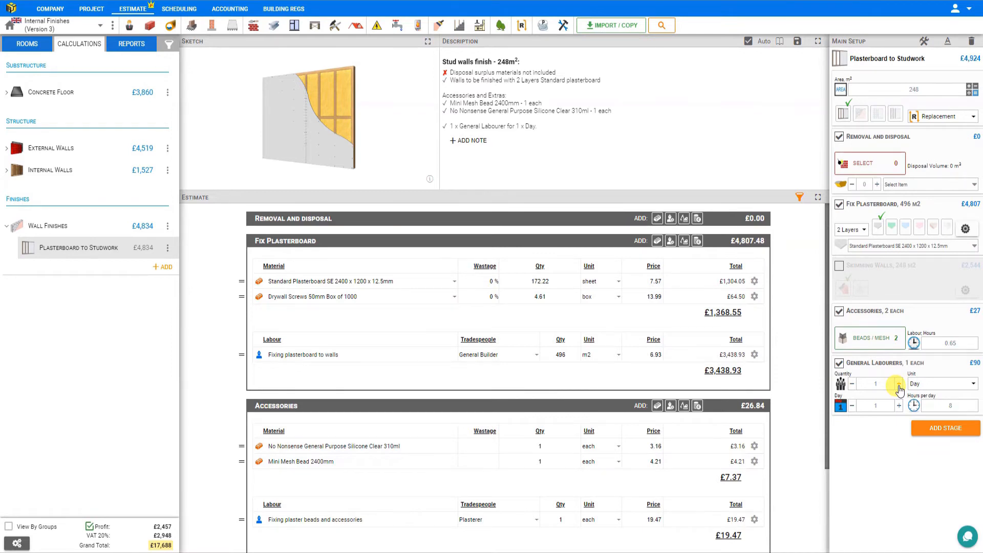
left_click(944, 389)
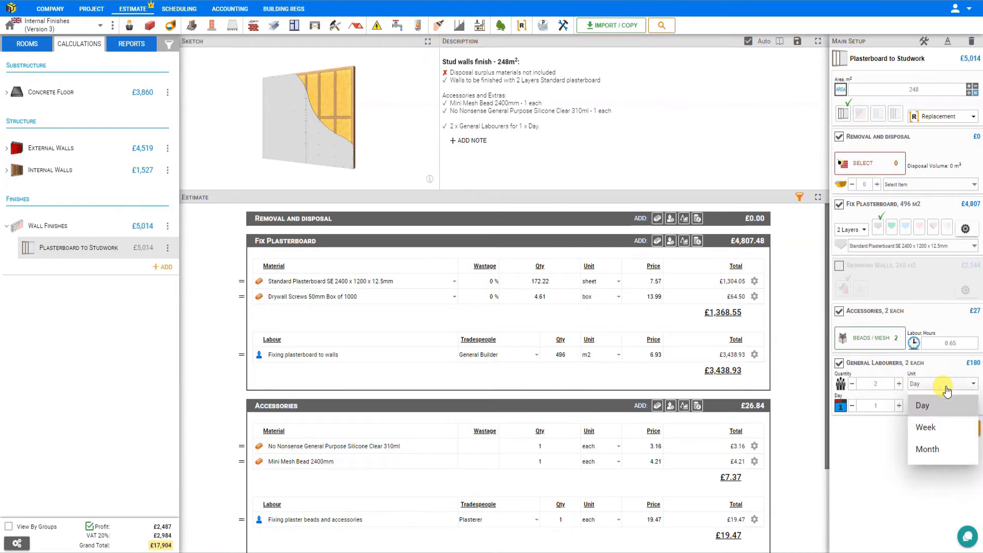
left_click(919, 406)
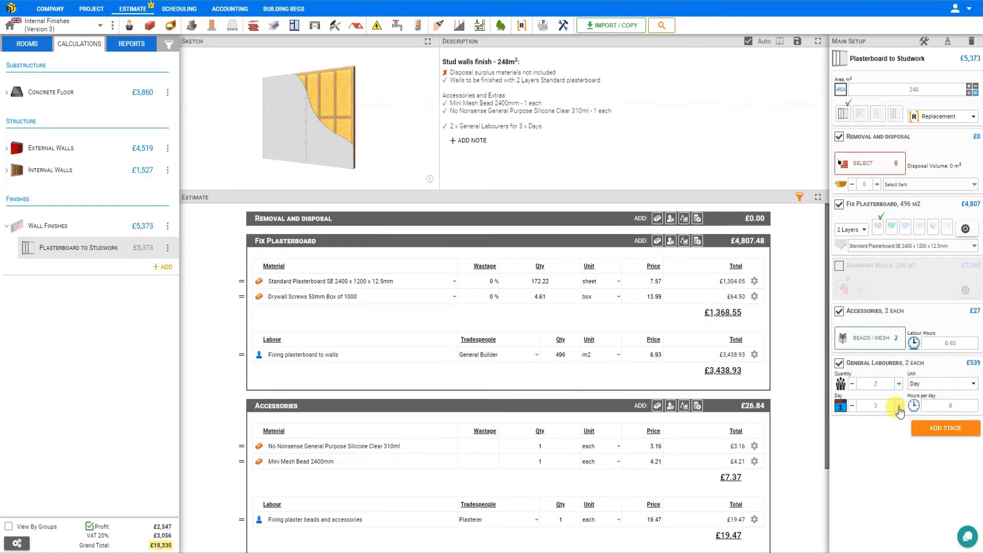
left_click(953, 405)
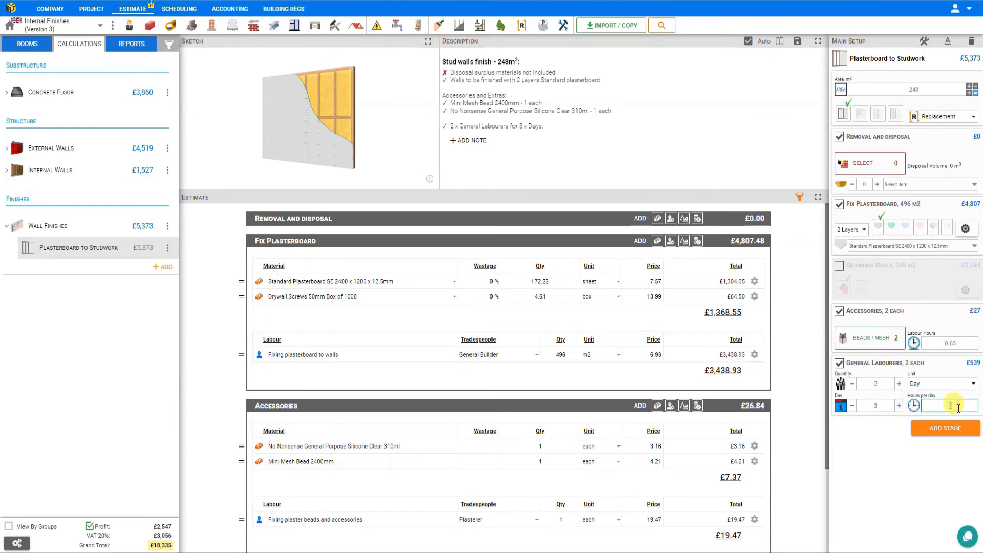
scroll(528, 362, "down", 2)
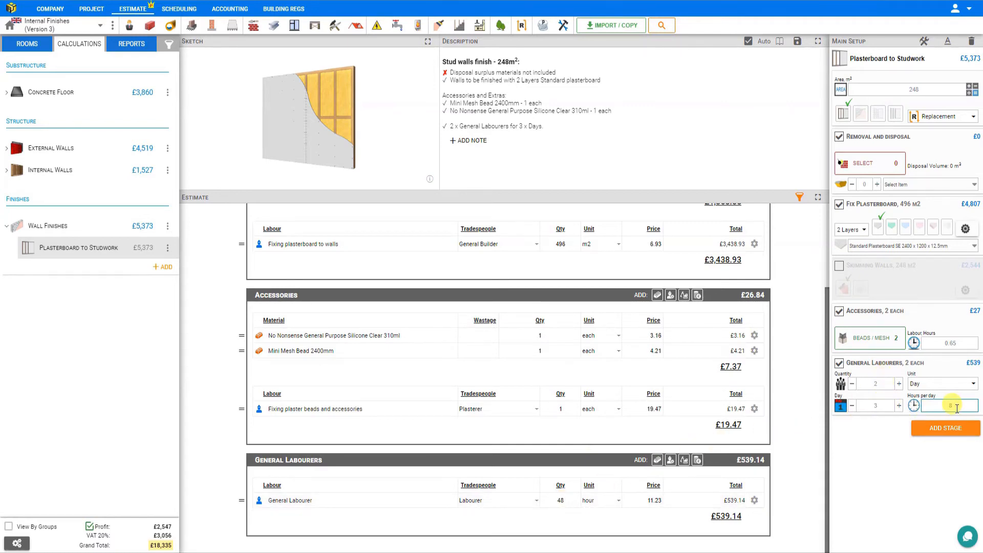
Add 120 m² of Remove plasterboard to the removal and disposal stage and set the 6 Yard Skip quantity to 1.
left_click(869, 165)
left_click(868, 165)
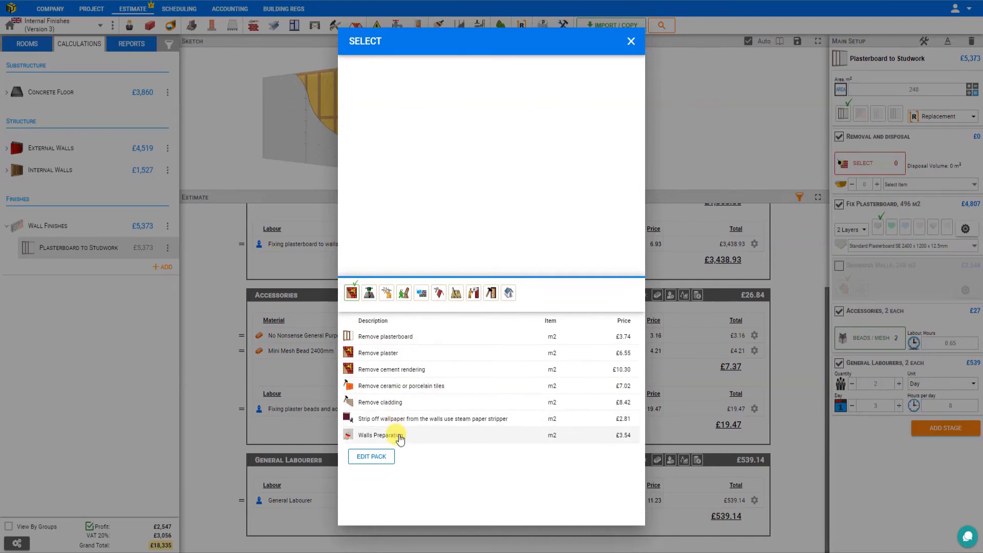
left_click(389, 338)
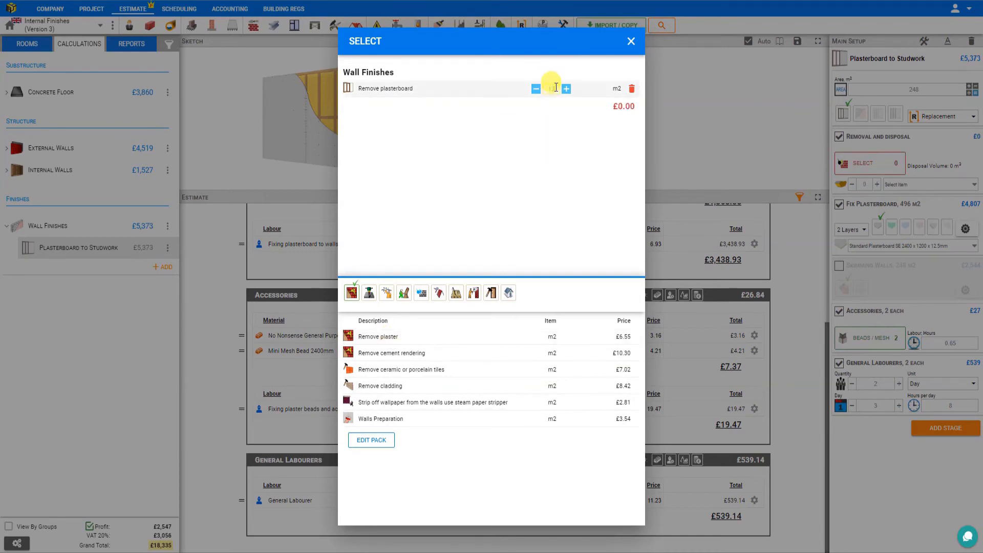
left_click(633, 39)
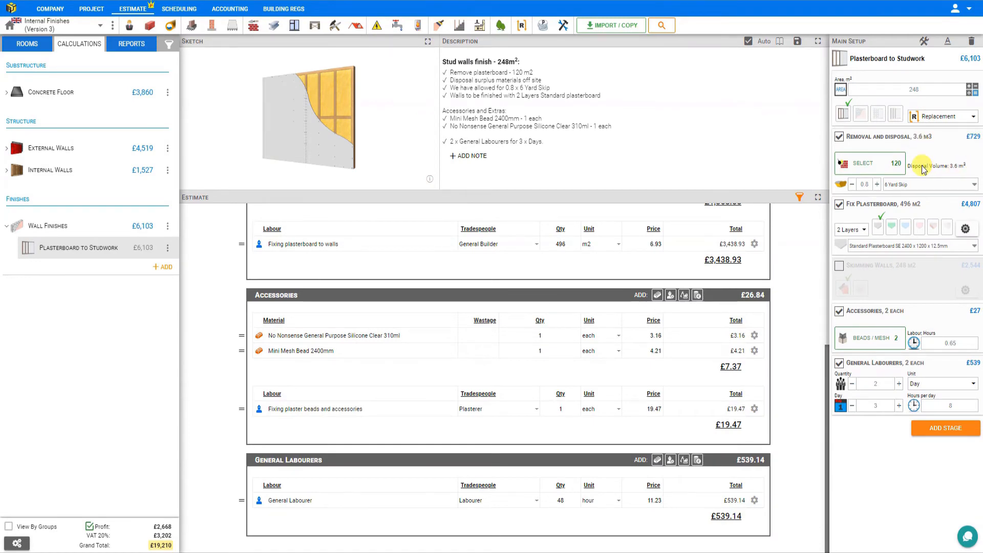
left_click(916, 185)
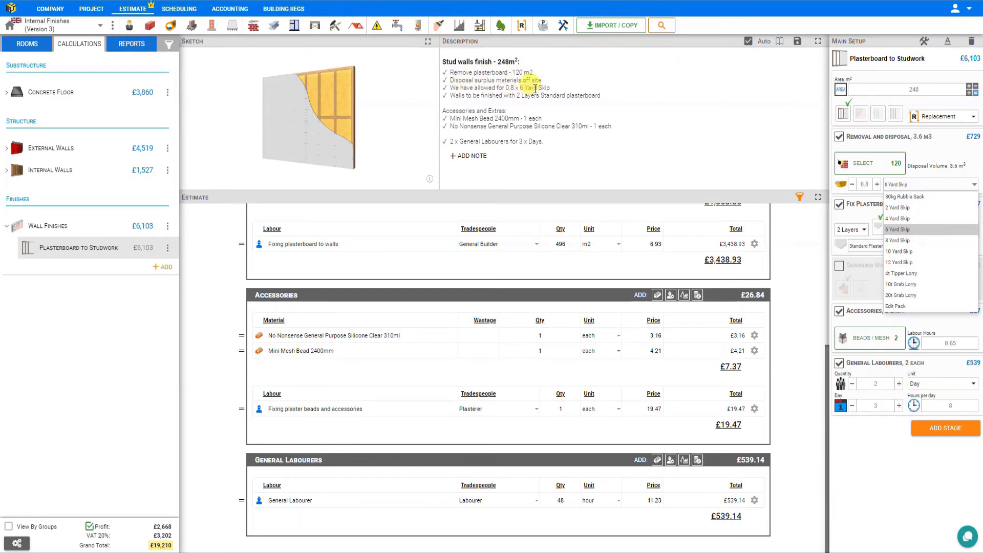
left_click(876, 185)
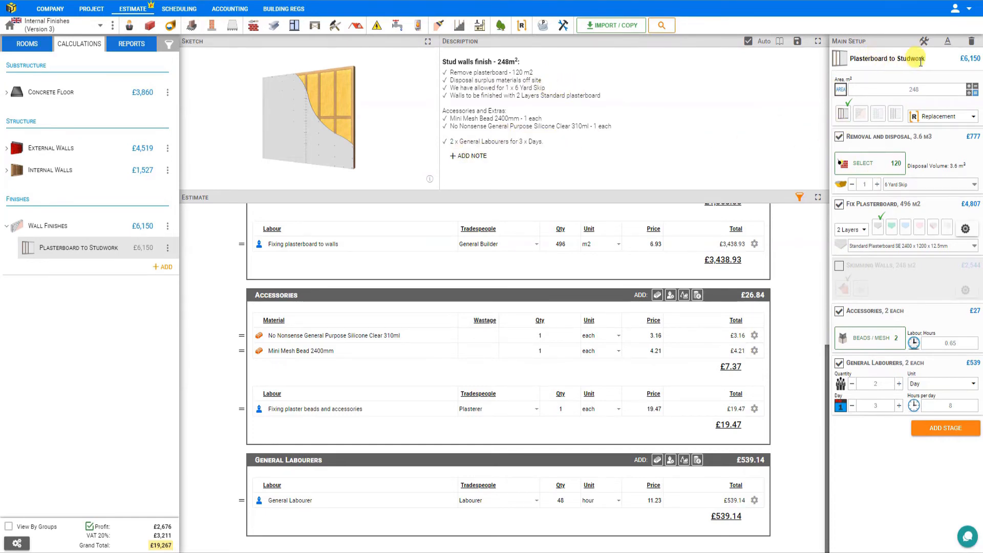
Try the Plastering, Dot & Dab Walls and Plasterboard on Battens finish types, and restore Plasterboard to Studwork.
left_click(861, 119)
left_click(878, 116)
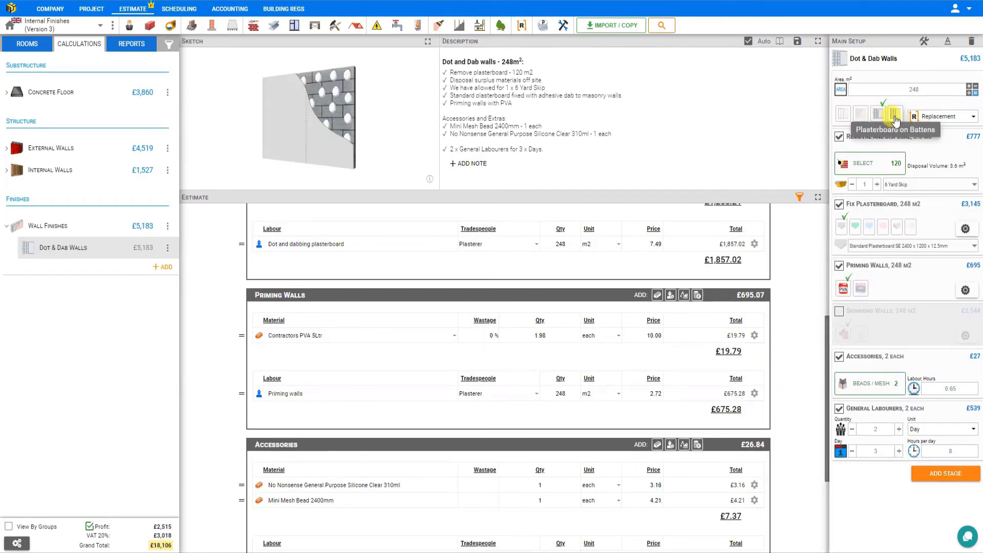
left_click(894, 118)
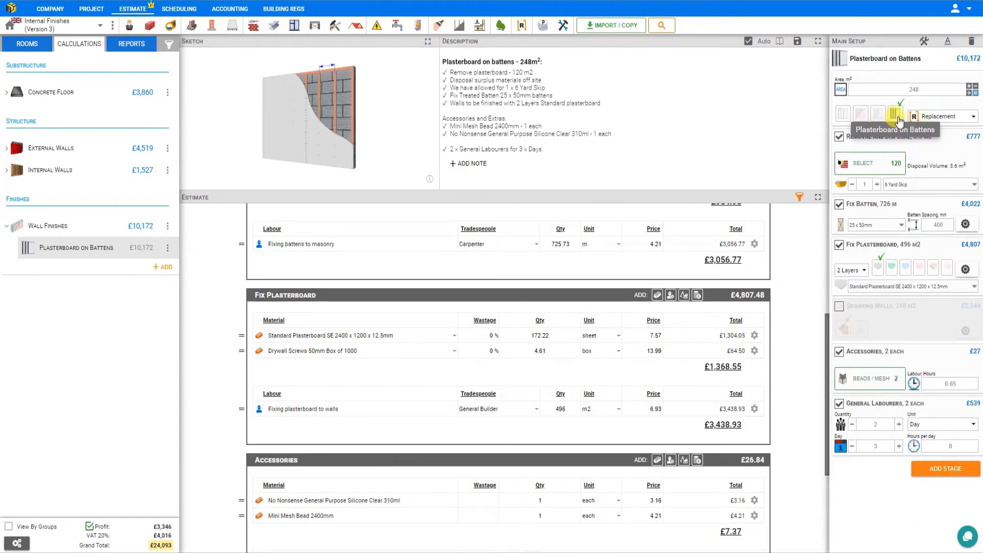
left_click(844, 113)
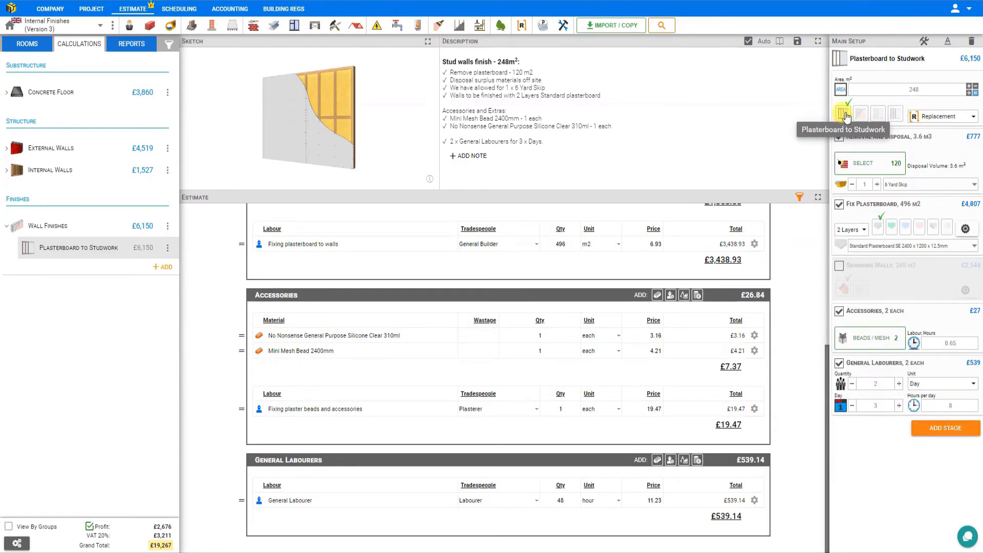
Rename the Plasterboard to Studwork module as Internal Walls.
left_click(921, 57)
triple_click(871, 58)
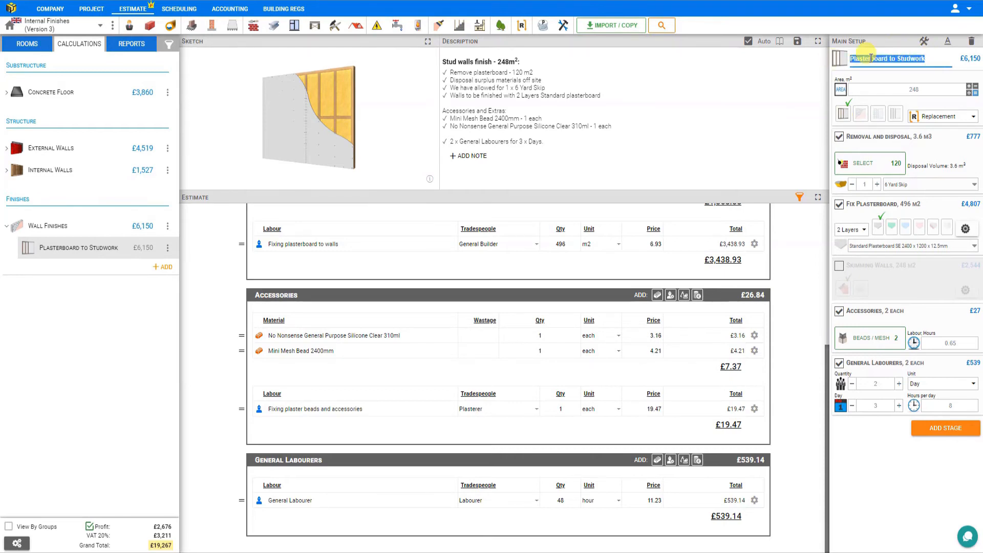
type("Interna")
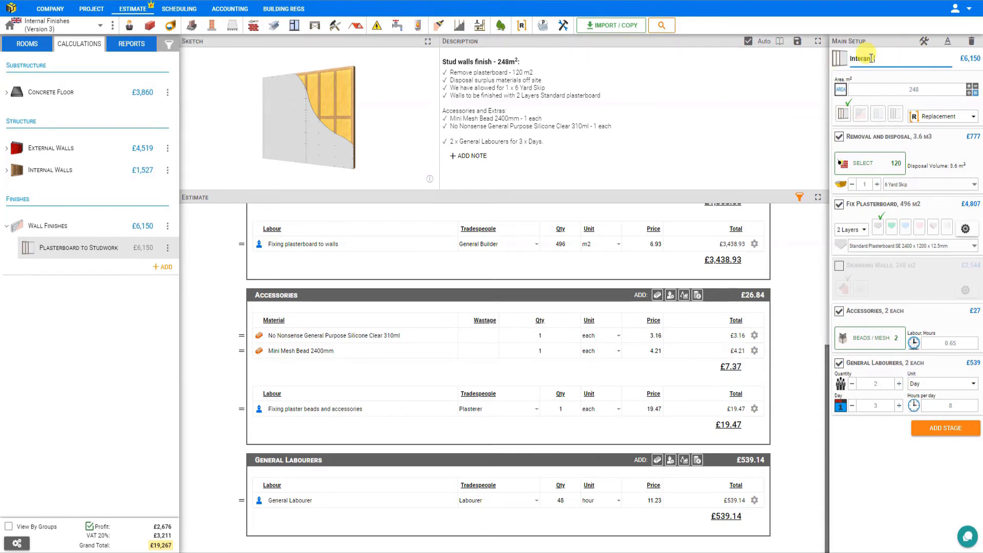
type("l Walls")
key("Return")
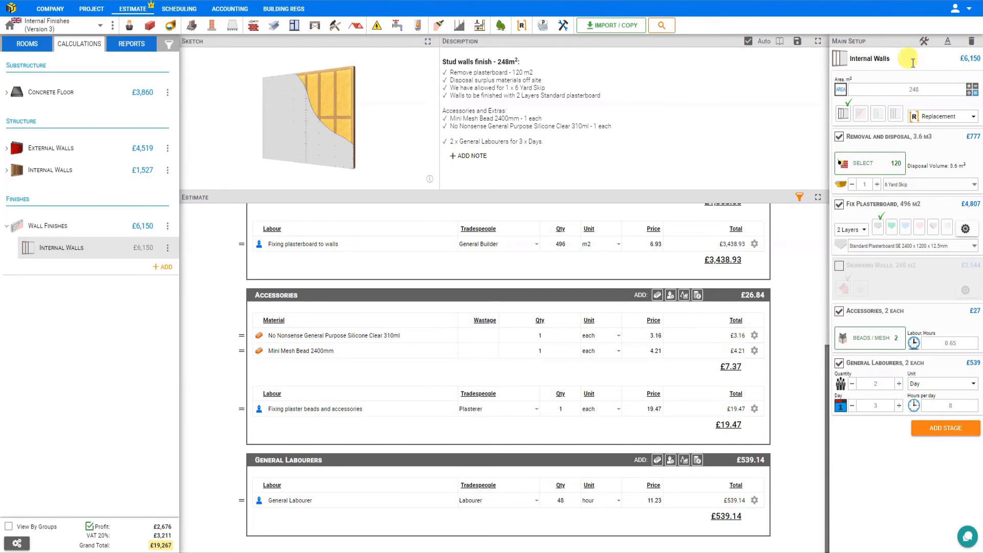
Add a Plastering module under Wall Finishes and name it External Walls.
left_click(155, 267)
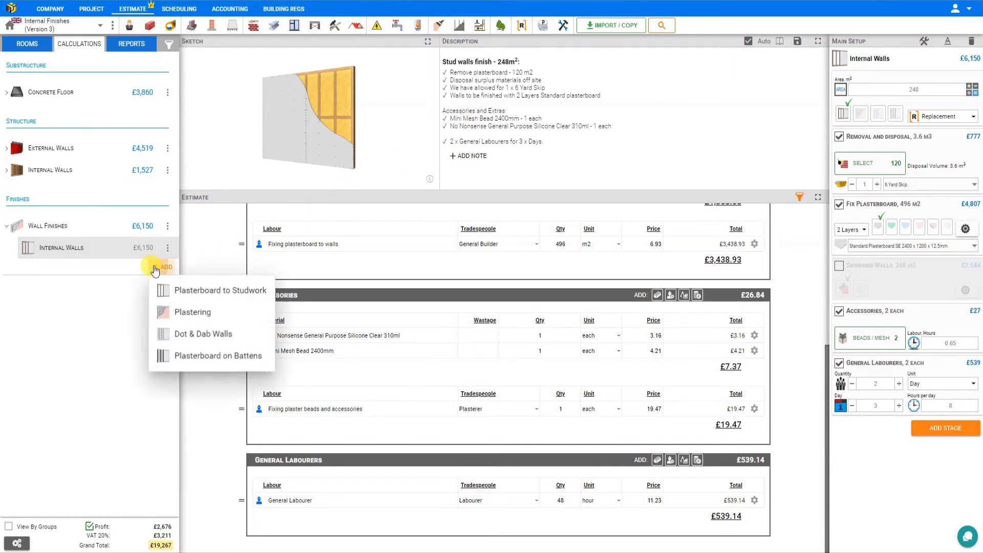
left_click(186, 313)
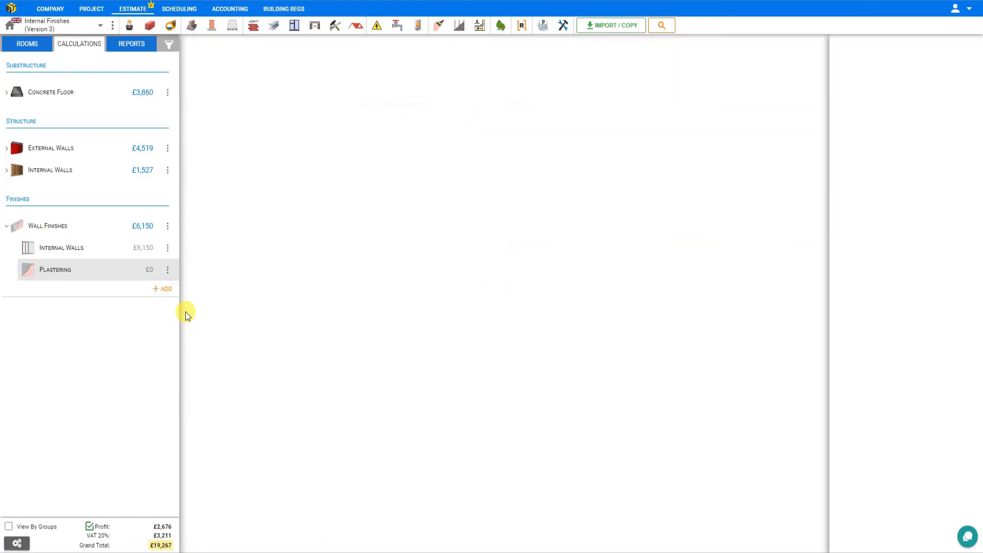
double_click(869, 59)
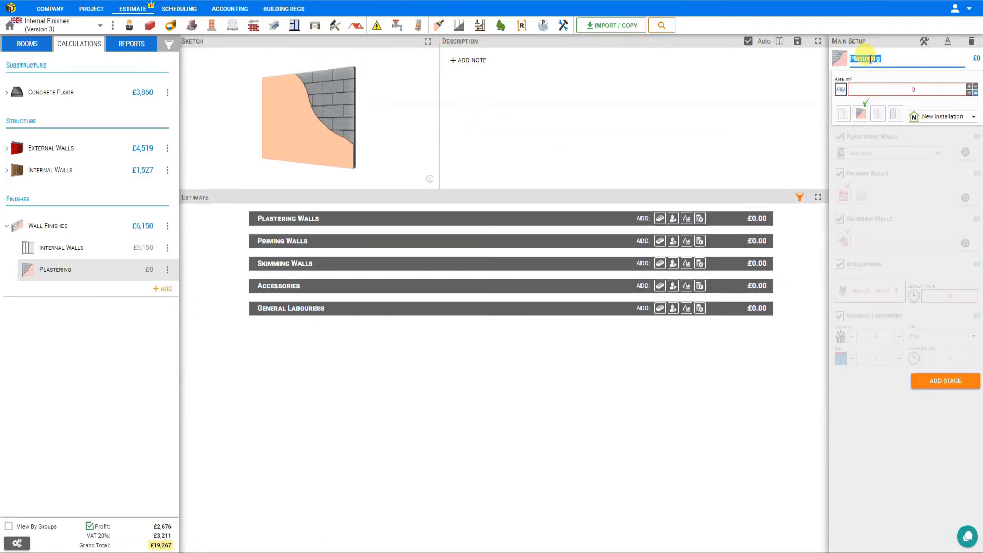
type("External Walls")
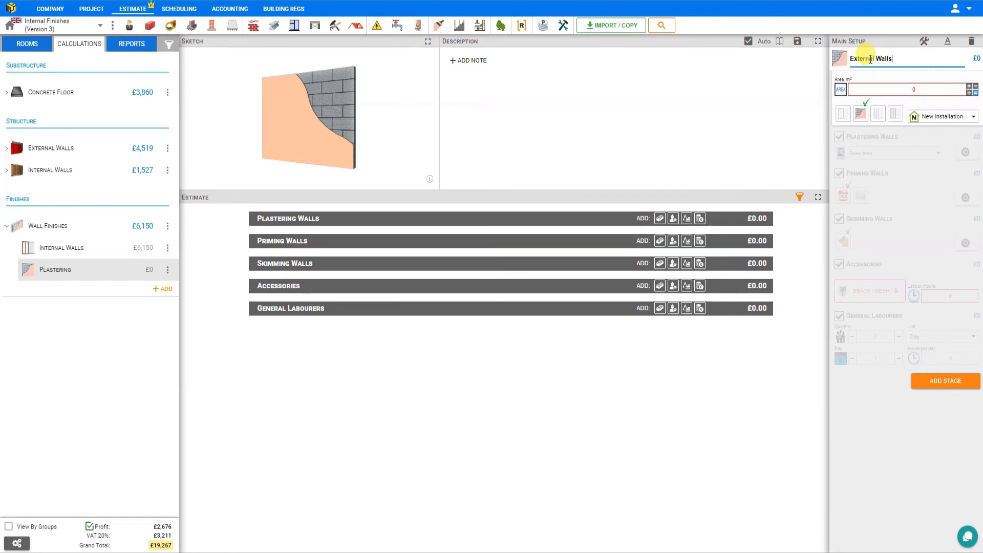
key("Return")
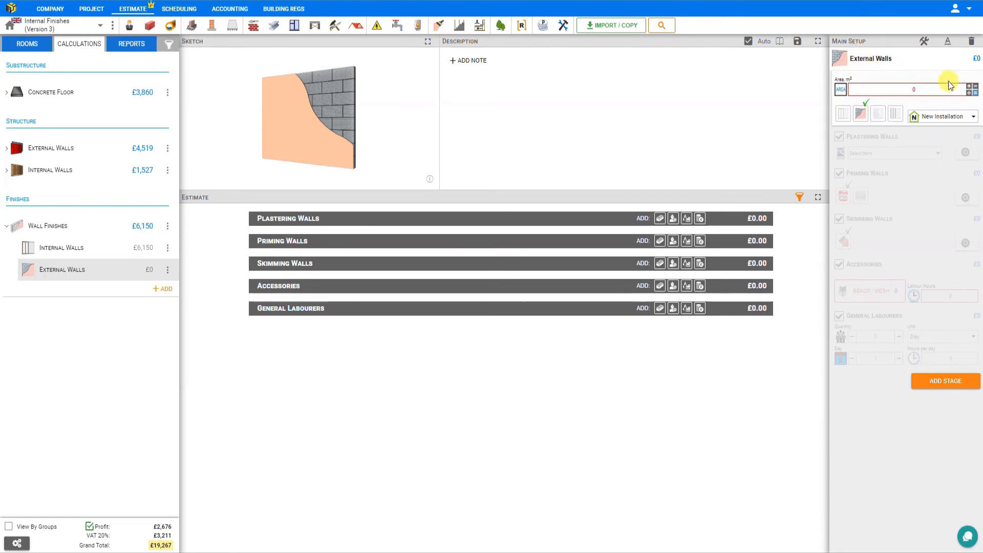
Set the plastering area with the Area Calculator by adding Cavity Wall - Internal from the External Walls library, and save it.
left_click(973, 91)
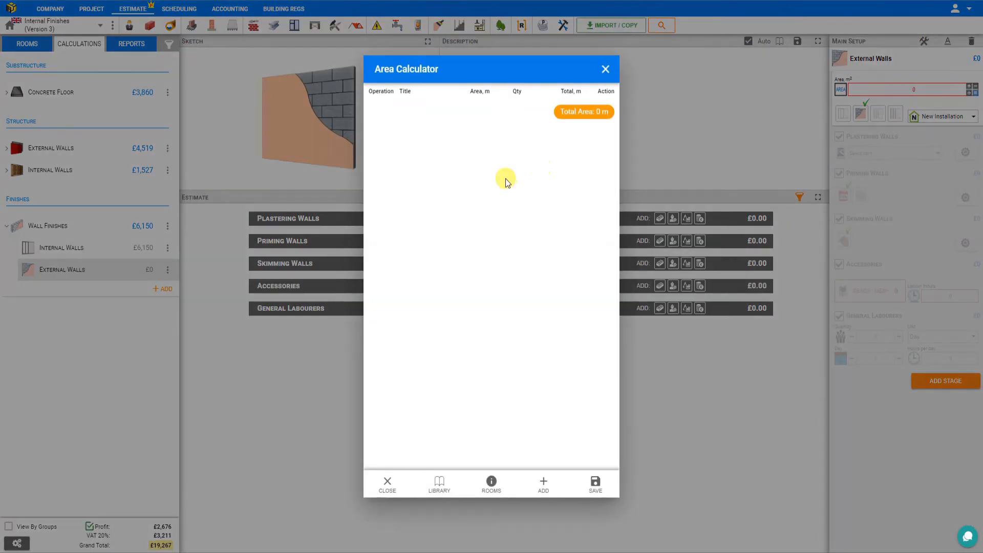
left_click(440, 484)
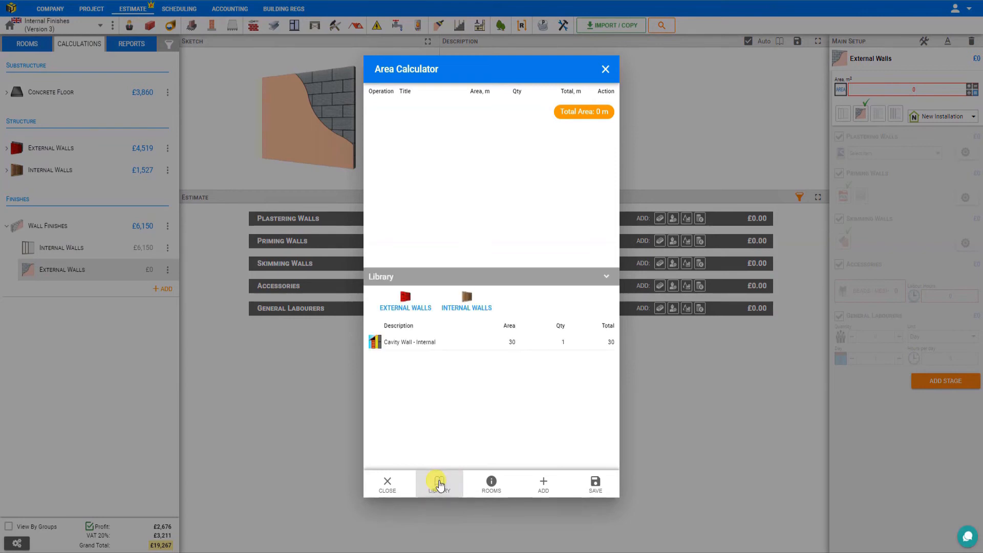
left_click(406, 299)
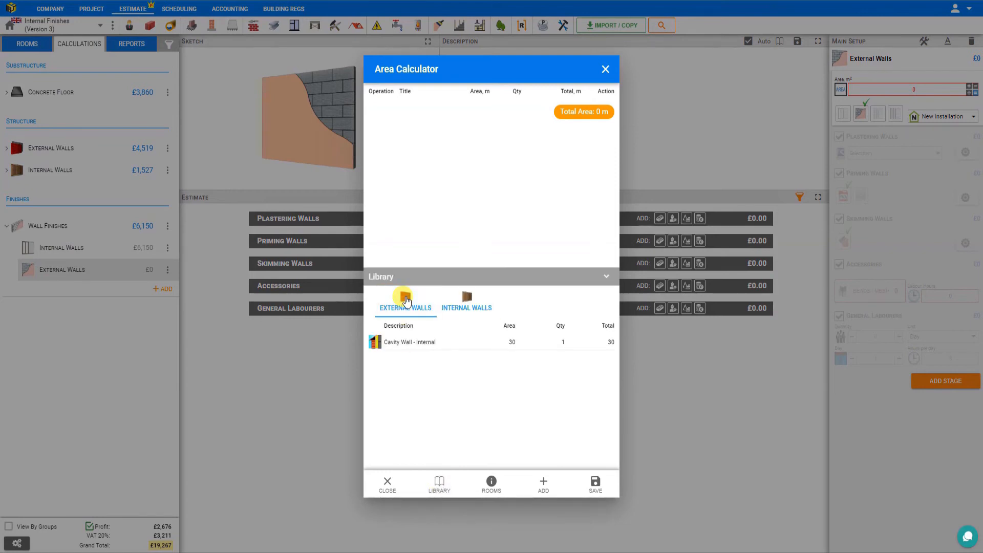
left_click(399, 343)
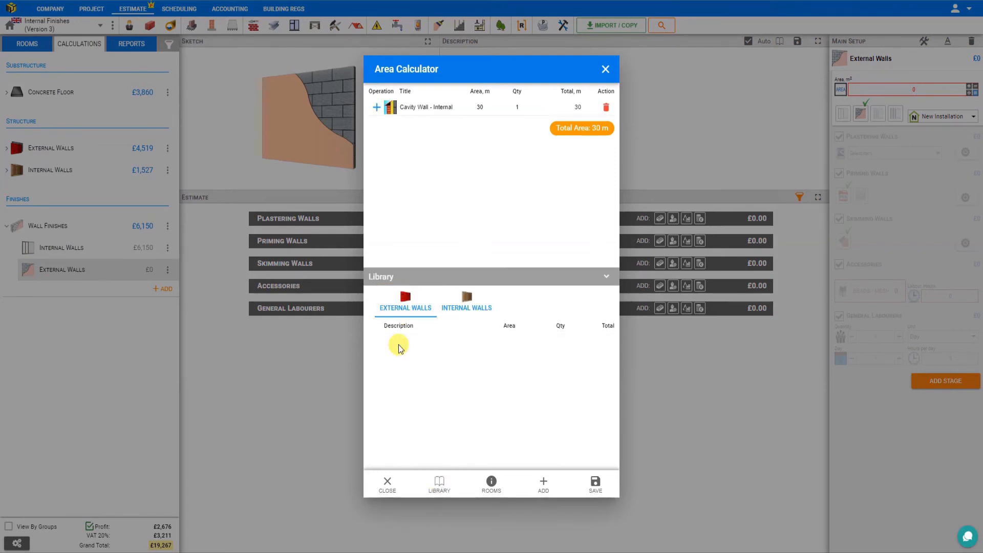
left_click(595, 483)
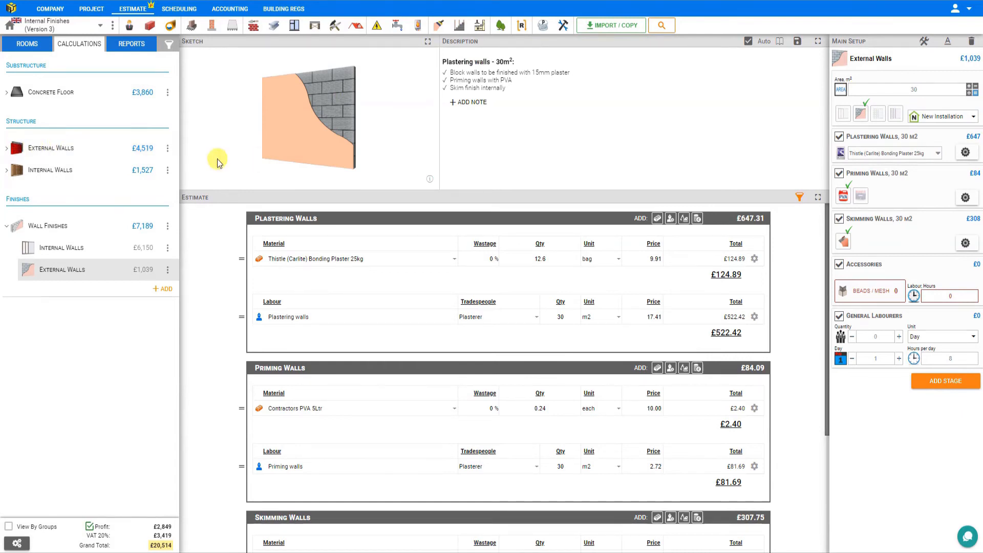
Check the wall area and the available plaster types, keeping Thistle (Carlite) Bonding Plaster 25kg for the Plastering Walls stage.
left_click(915, 90)
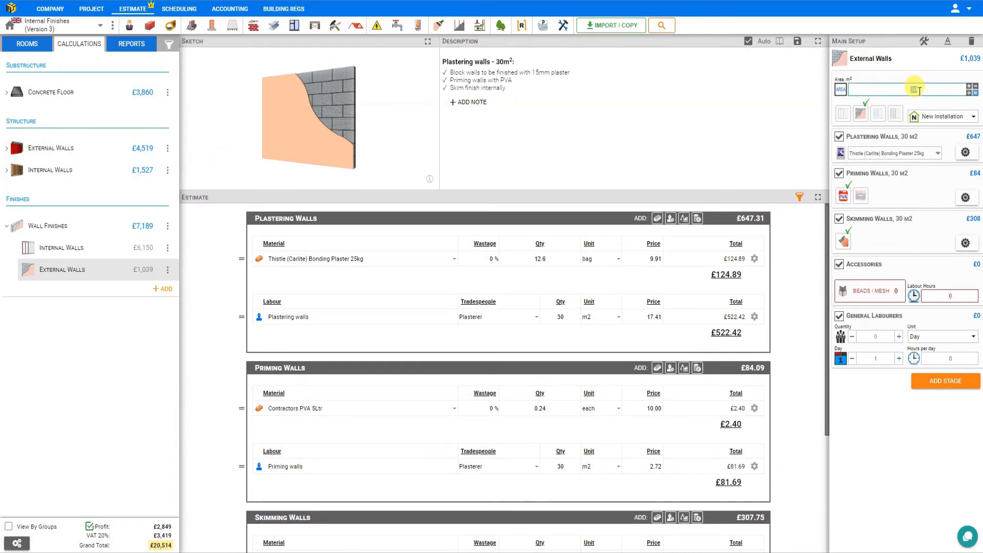
left_click(885, 164)
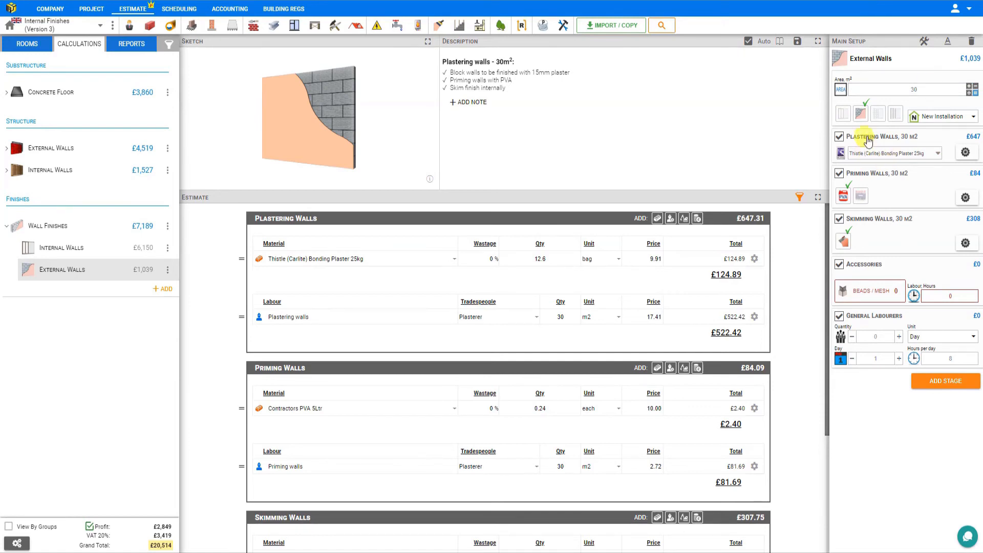
left_click(938, 154)
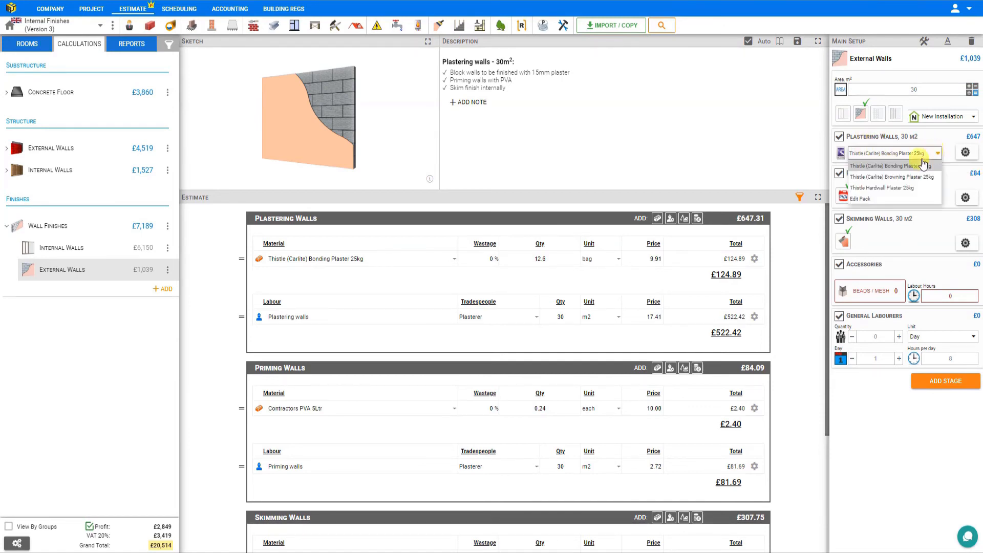
left_click(885, 167)
left_click(893, 155)
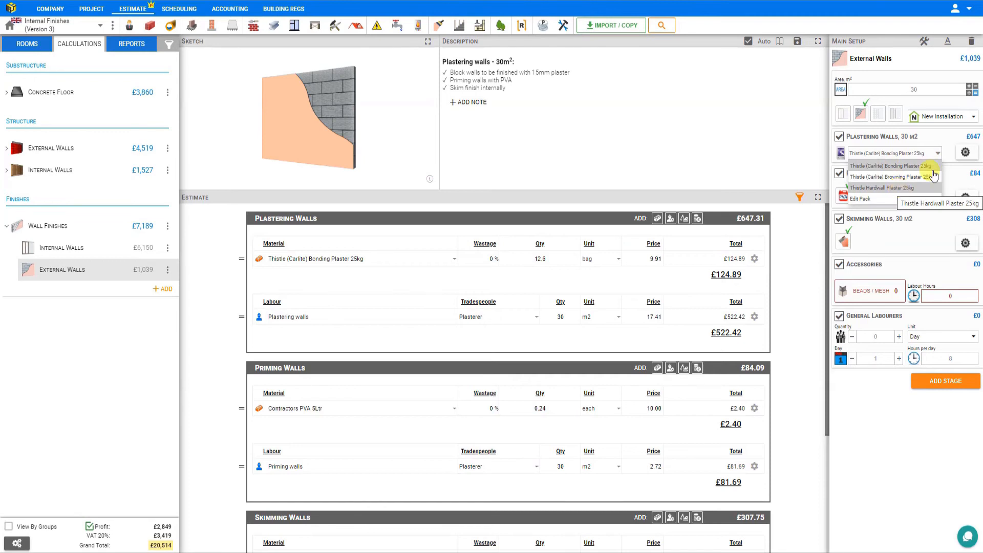
Set the plaster coverage of the External Walls plastering stage to 12 kg per m².
left_click(965, 152)
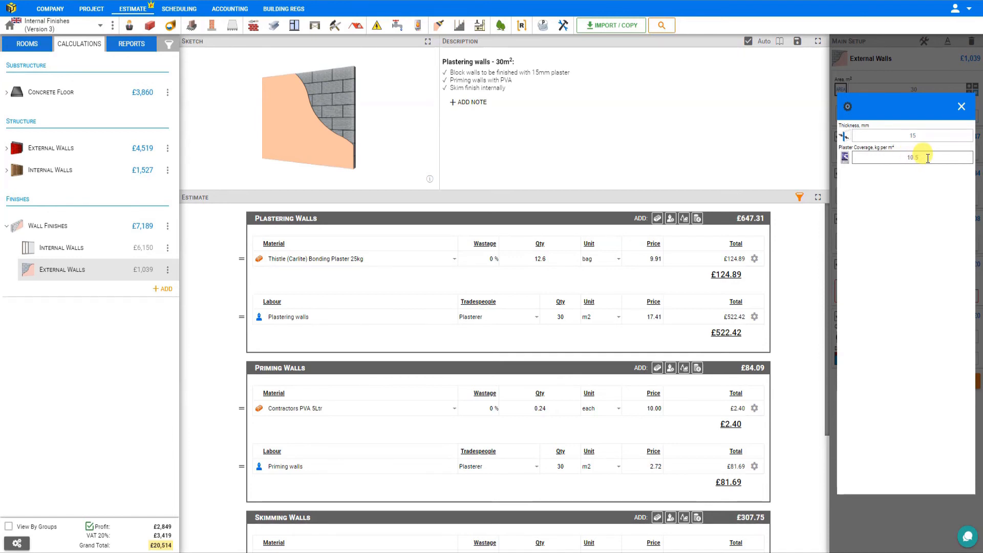
left_click(893, 156)
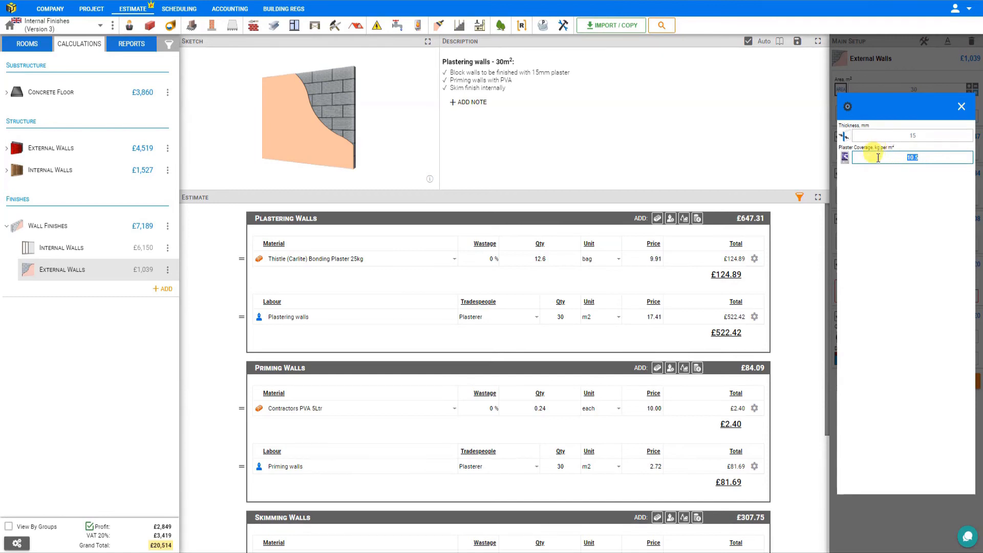
type("12")
key("Return")
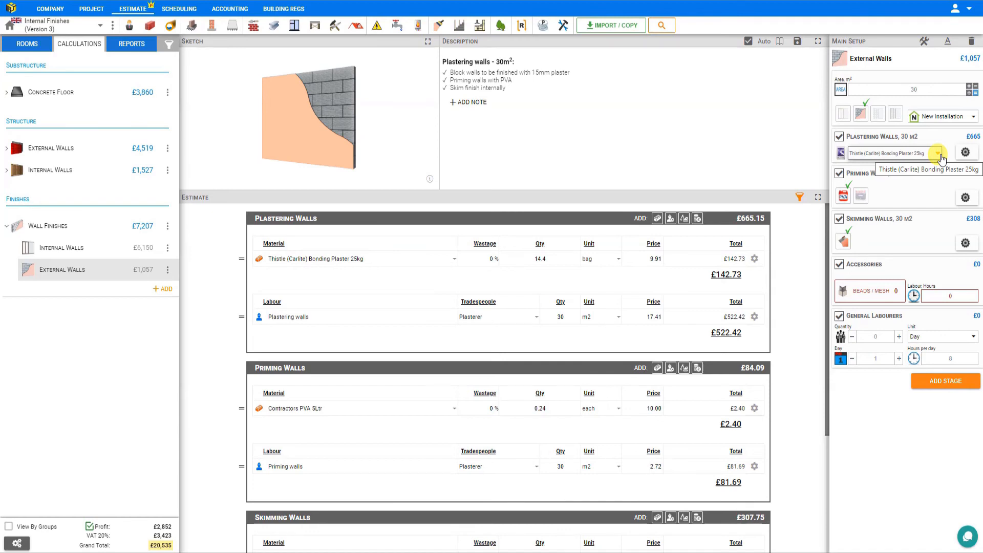
Add a Plasterboard on Battens module under Wall Finishes, name it Garage Walls and set its area to 20 m².
left_click(168, 289)
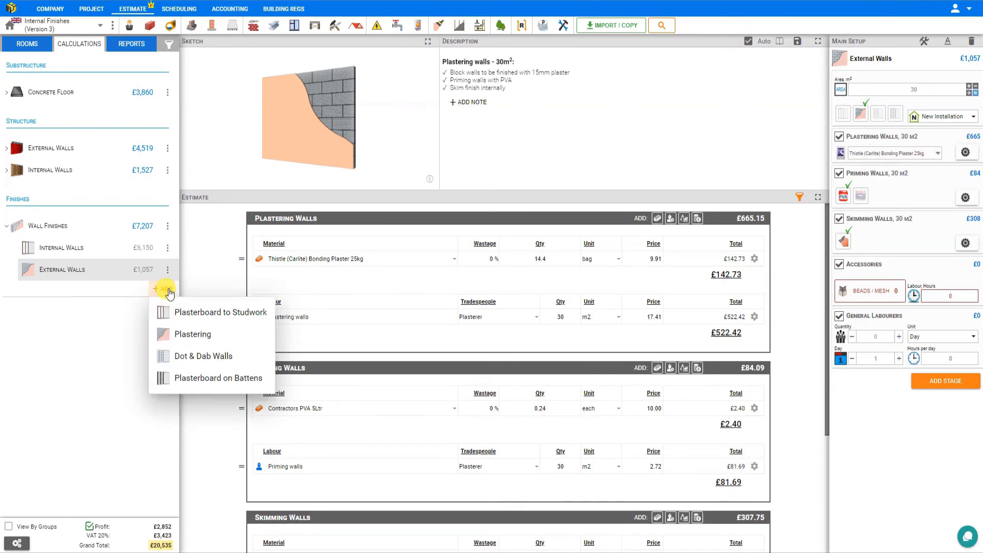
left_click(191, 380)
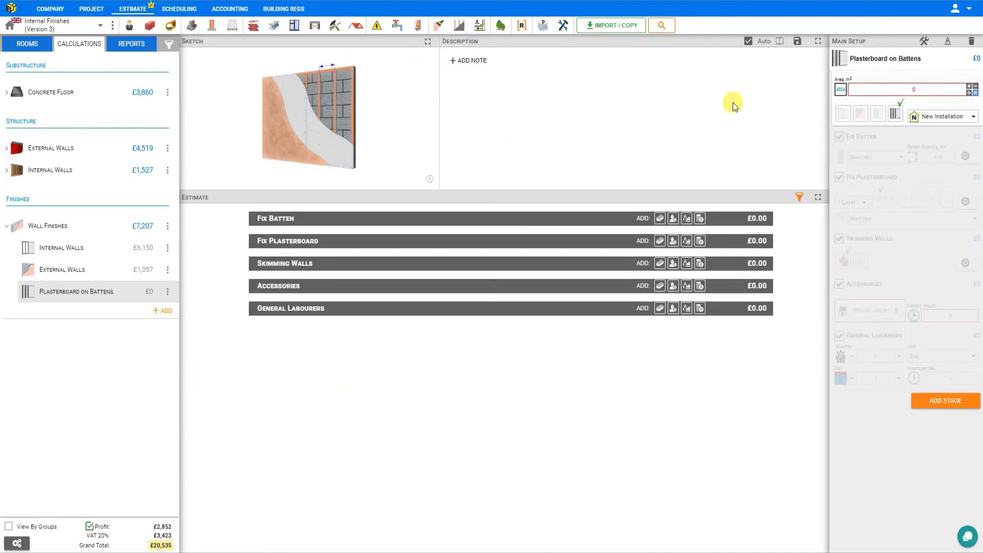
double_click(868, 58)
key("ctrl+a")
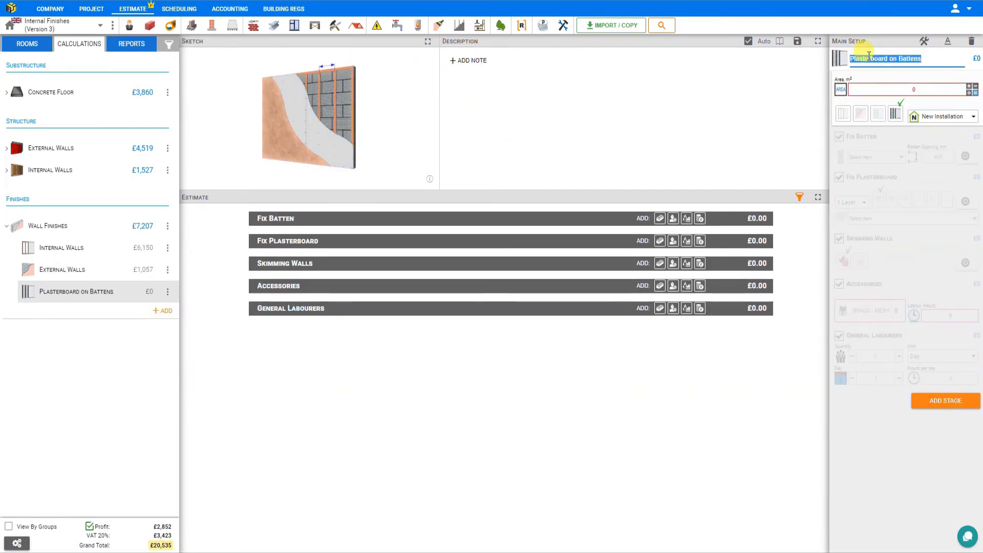
type("Garage Walls")
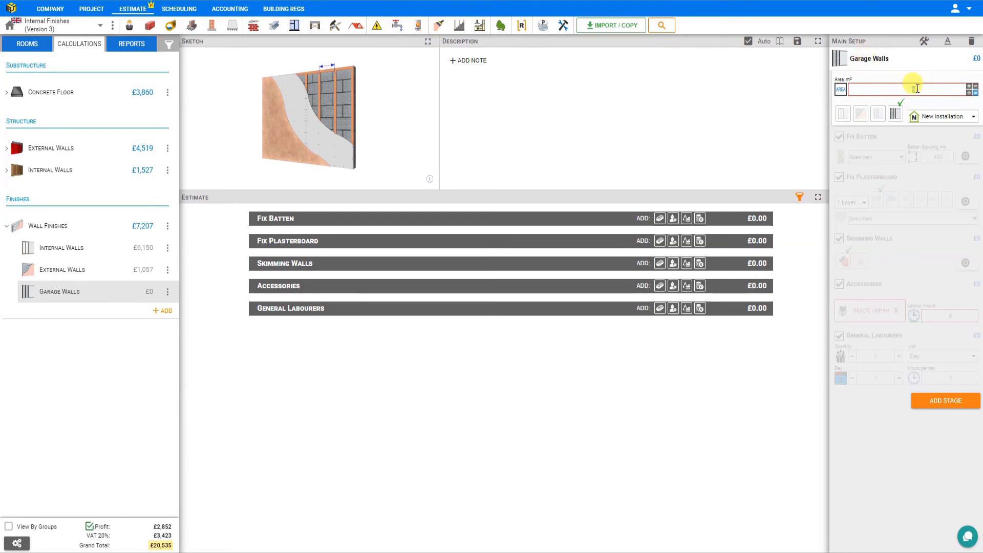
key("Return")
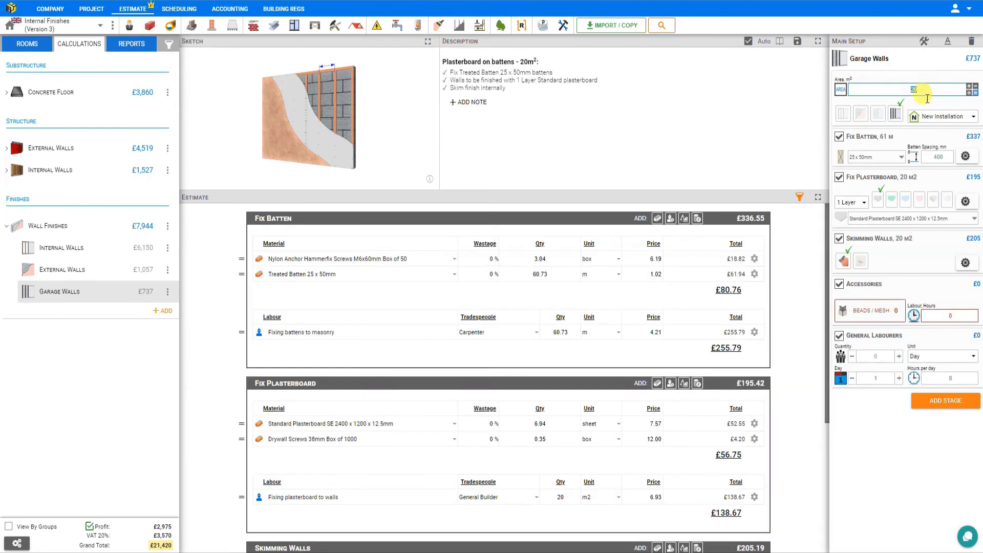
Check the available batten sizes, the batten spacing and the fixings spacing in the Fix Batten stage of Garage Walls.
left_click(899, 157)
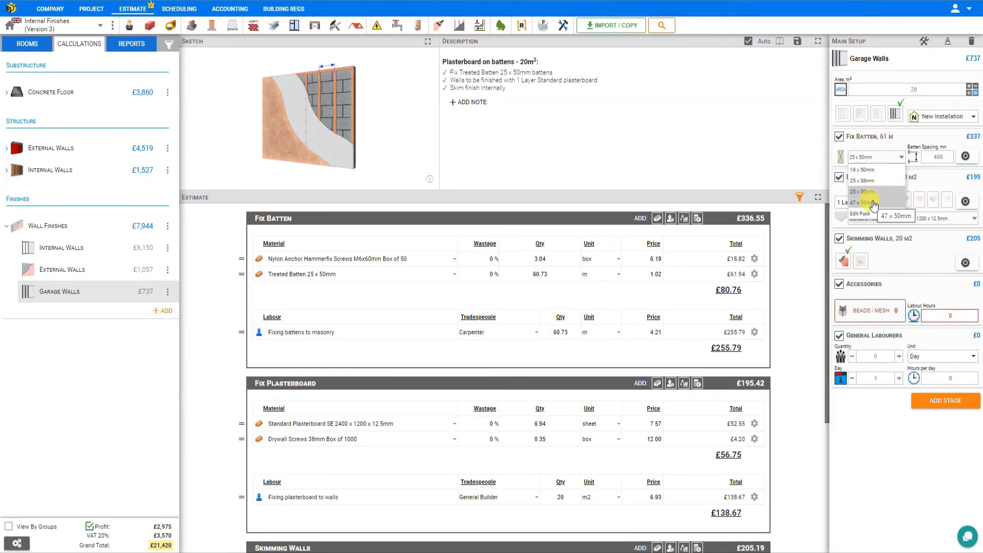
left_click(945, 156)
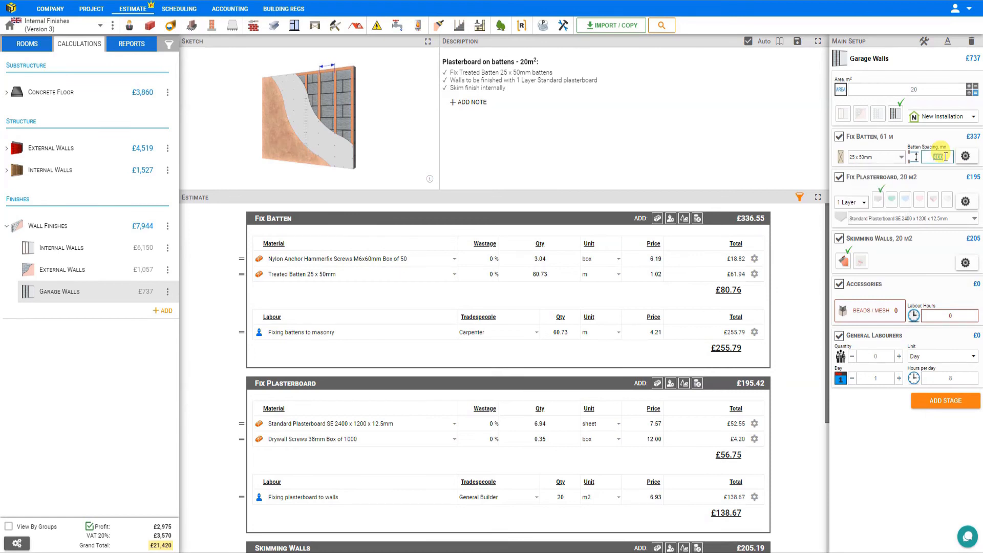
left_click(965, 157)
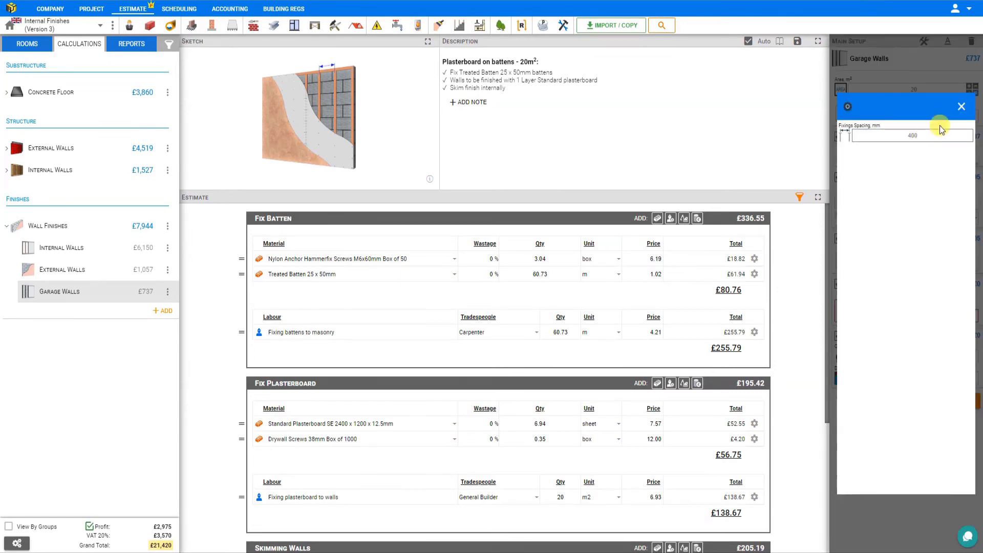
left_click(961, 106)
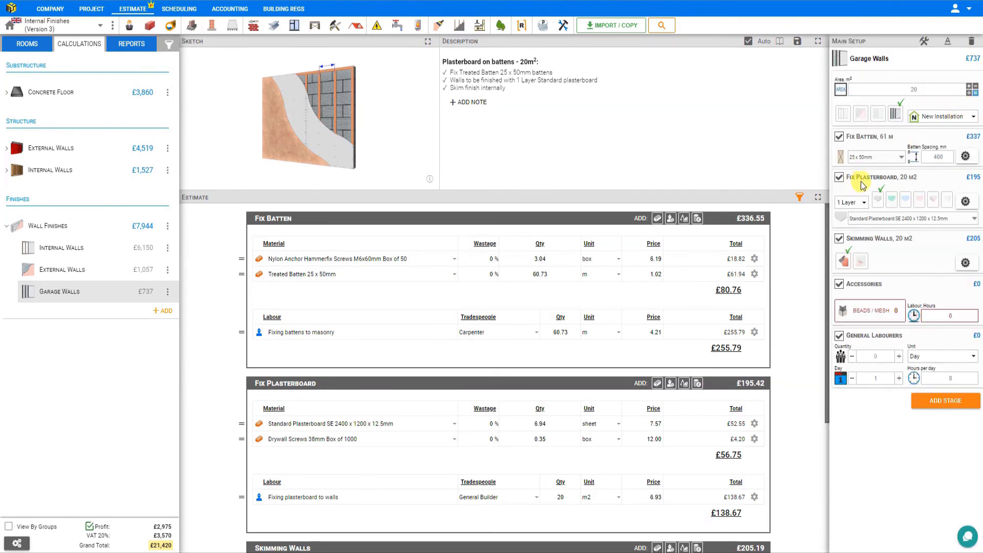
Review the layer options for the Garage Walls plasterboard and compare Standard with Insulated board, leaving Insulated selected.
left_click(860, 203)
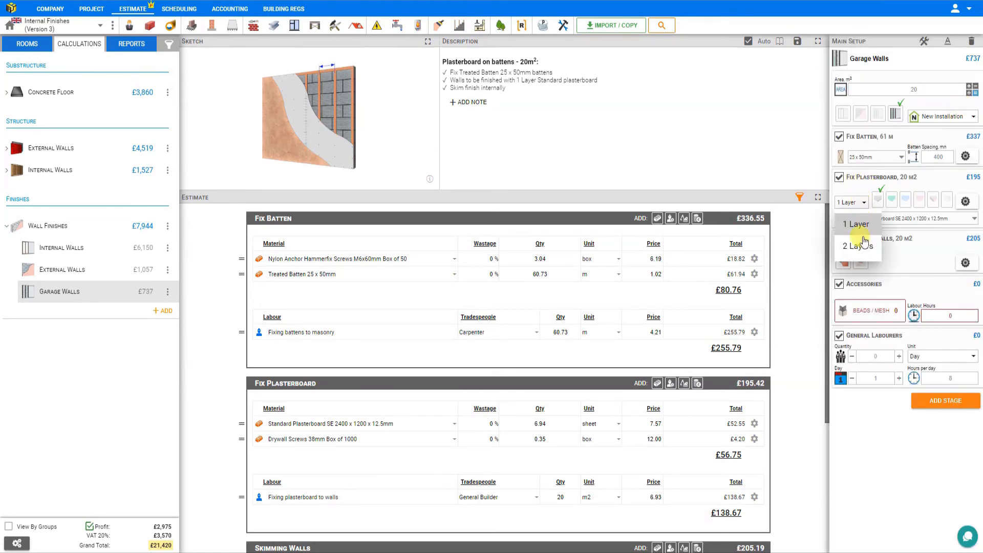
left_click(871, 198)
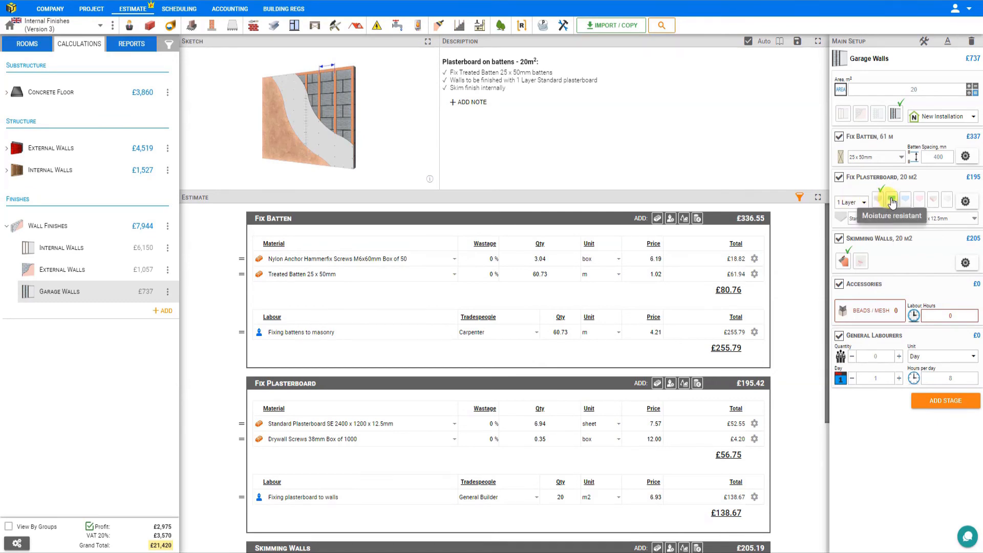
left_click(933, 203)
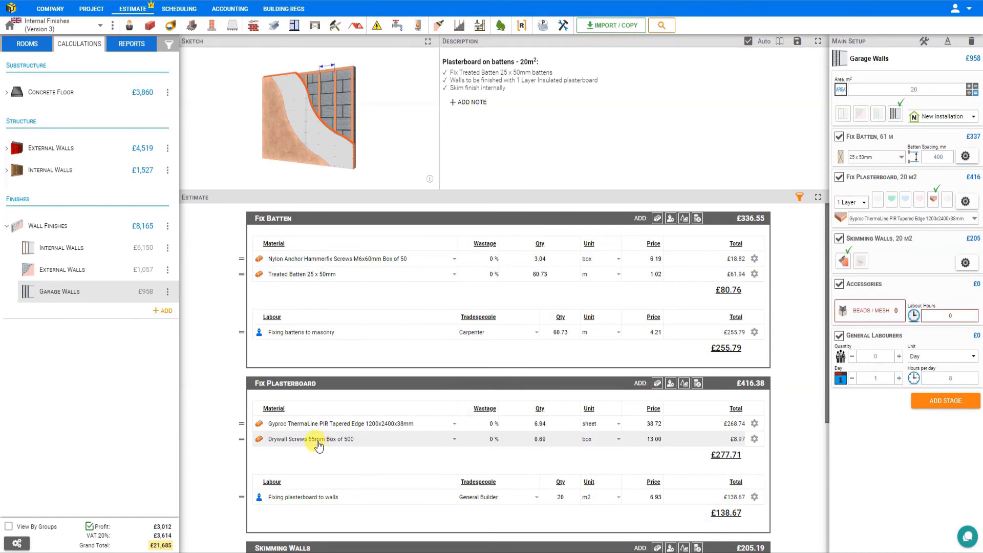
left_click(878, 203)
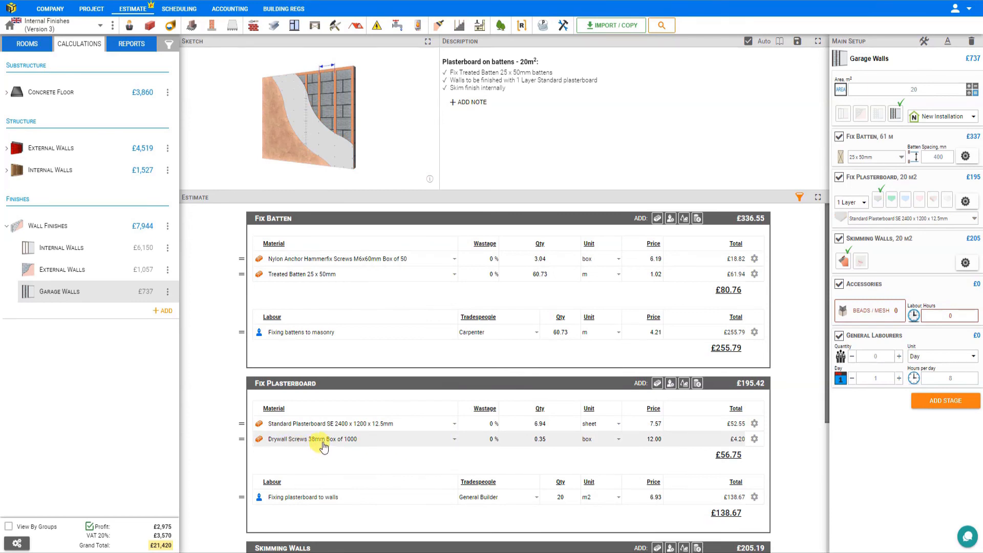
left_click(934, 203)
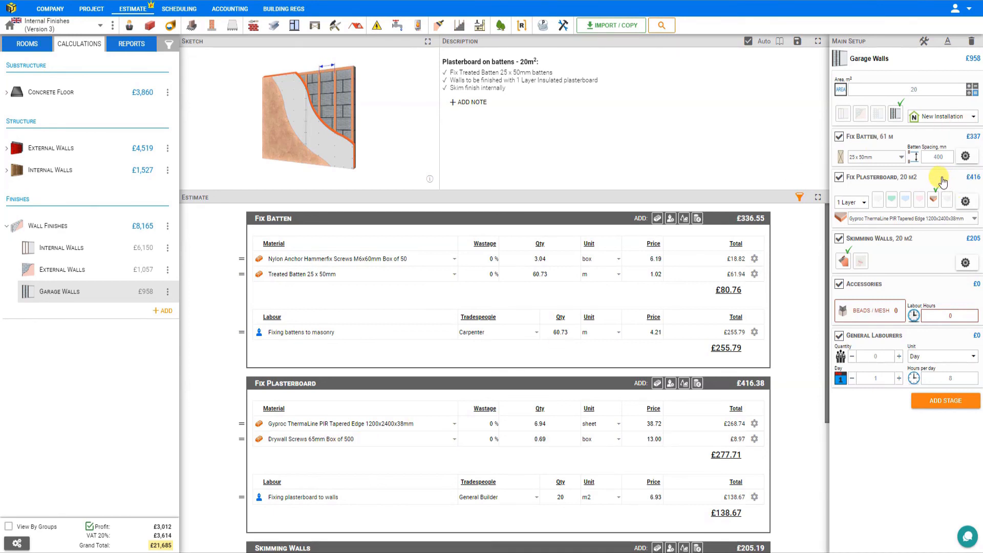
Switch the Garage Walls module to Dot & Dab Walls with Standard plasterboard and check its adhesive coverage per bag.
left_click(879, 117)
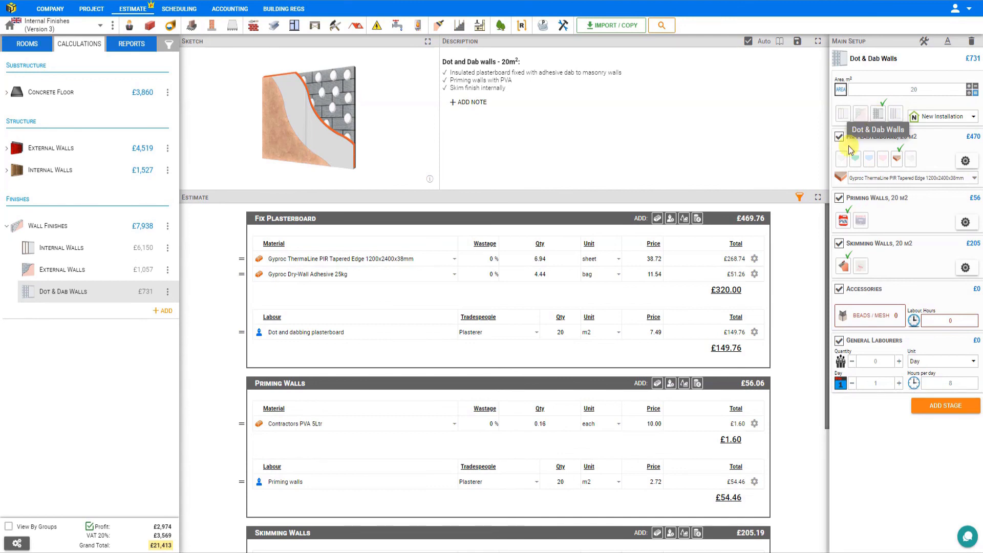
left_click(842, 160)
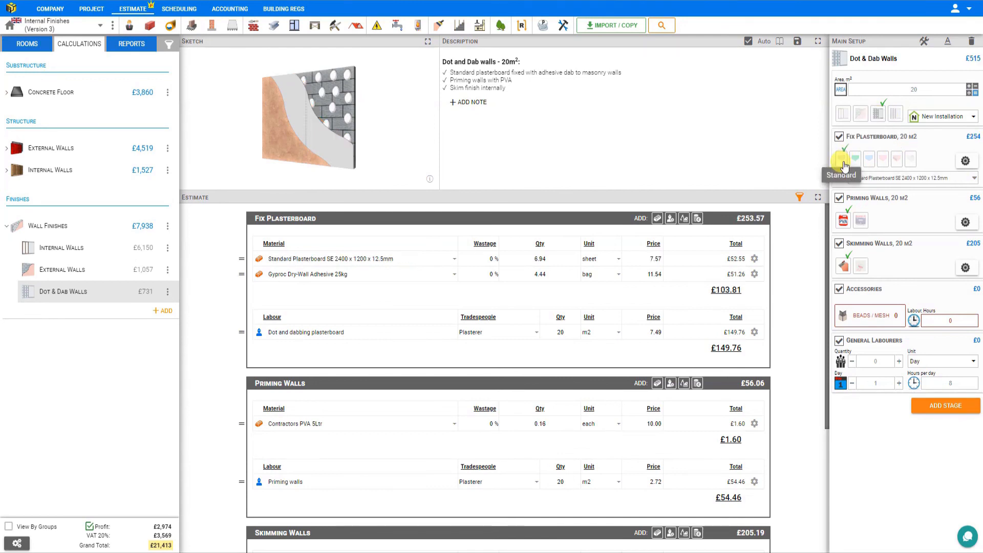
left_click(965, 161)
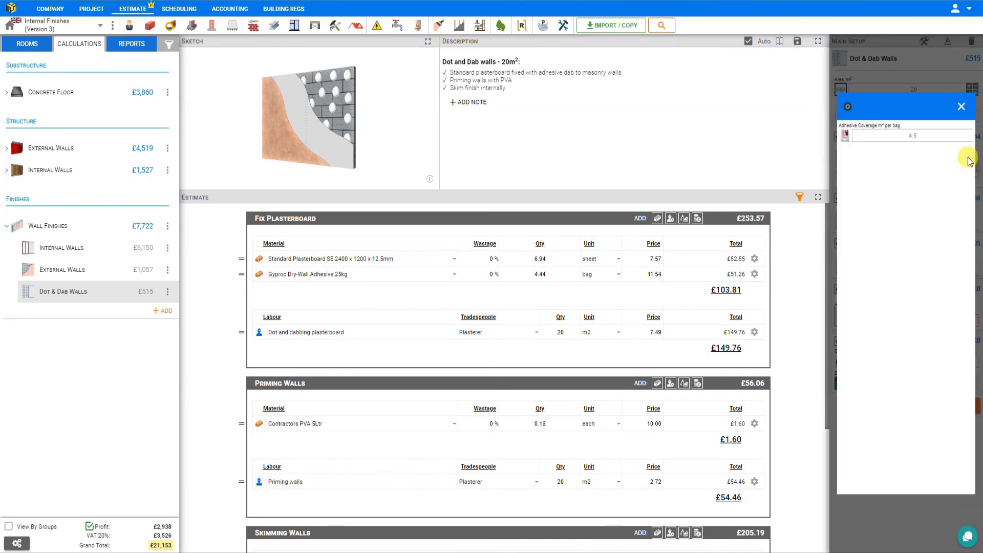
left_click(920, 133)
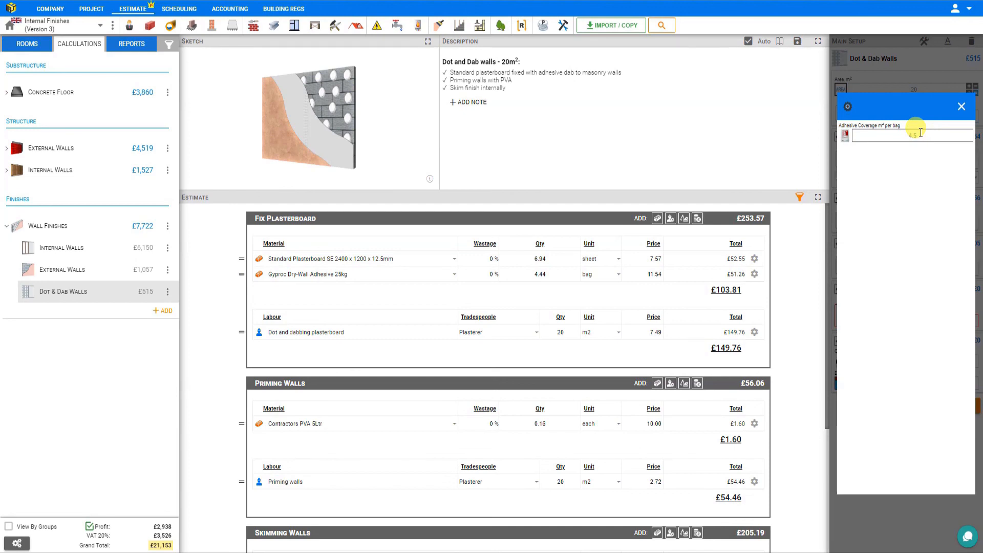
left_click(961, 107)
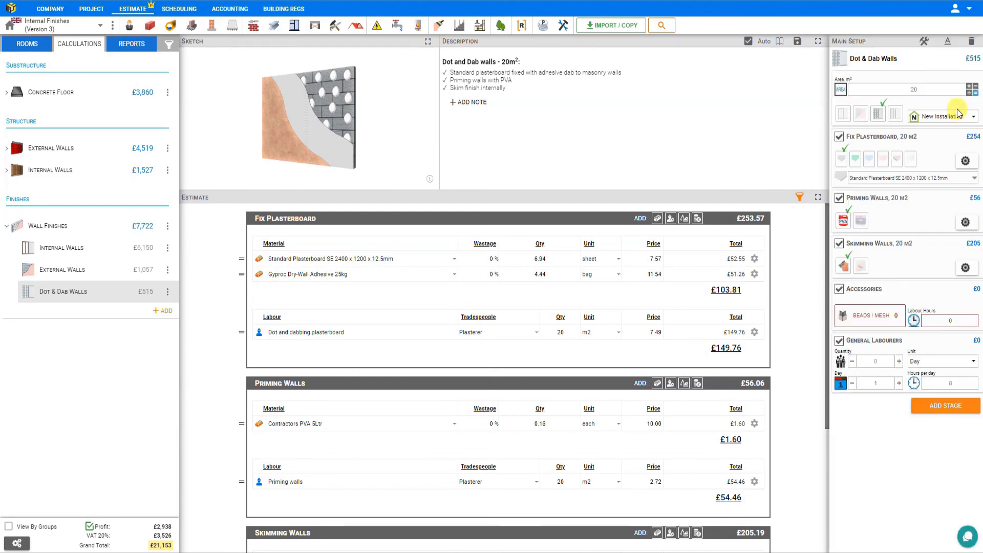
Try Vapour plasterboard for the dot and dab walls and settle on Moisture resistant.
left_click(911, 160)
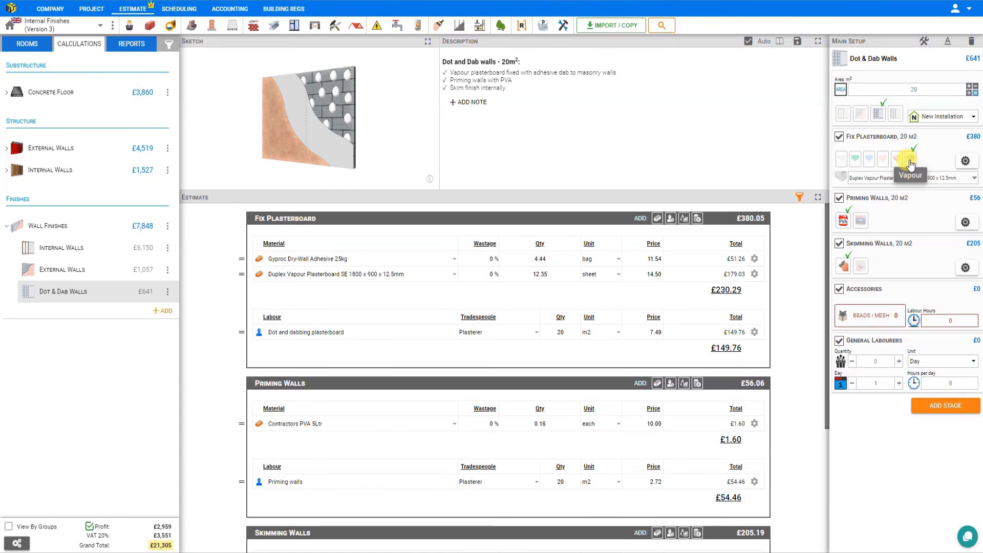
left_click(856, 160)
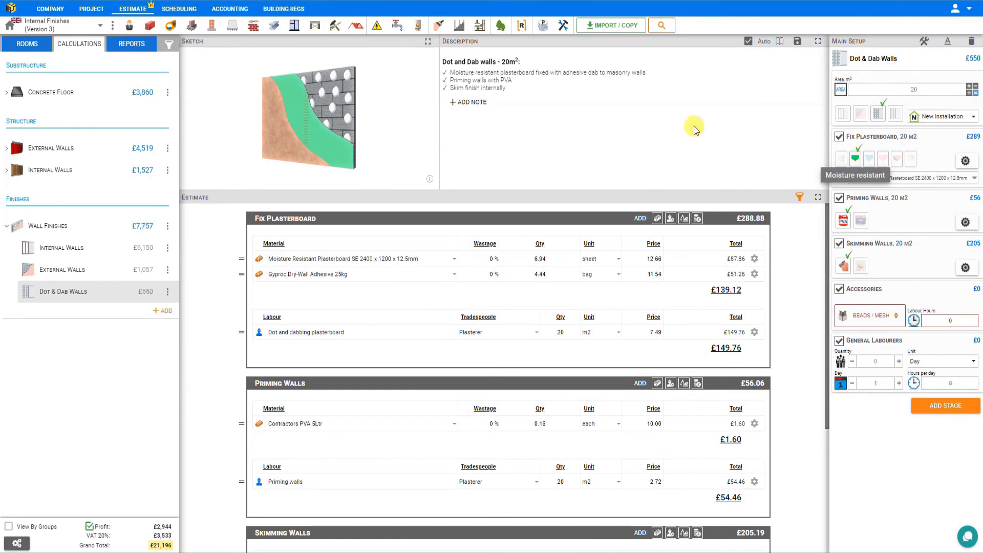
Open the Quote report, set its structure to Simple and review the Wall Finishes descriptions.
left_click(129, 45)
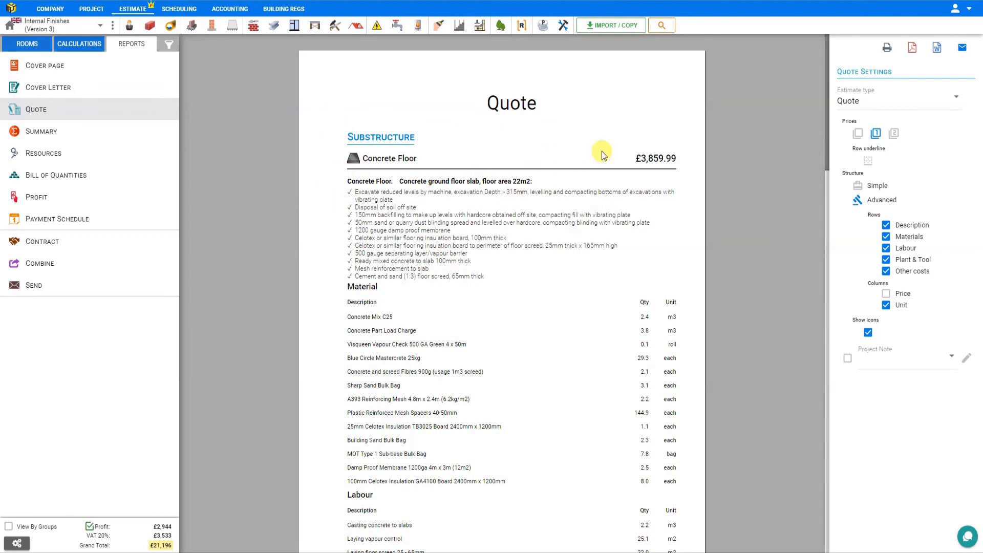
left_click(859, 188)
scroll(511, 220, "down", 3)
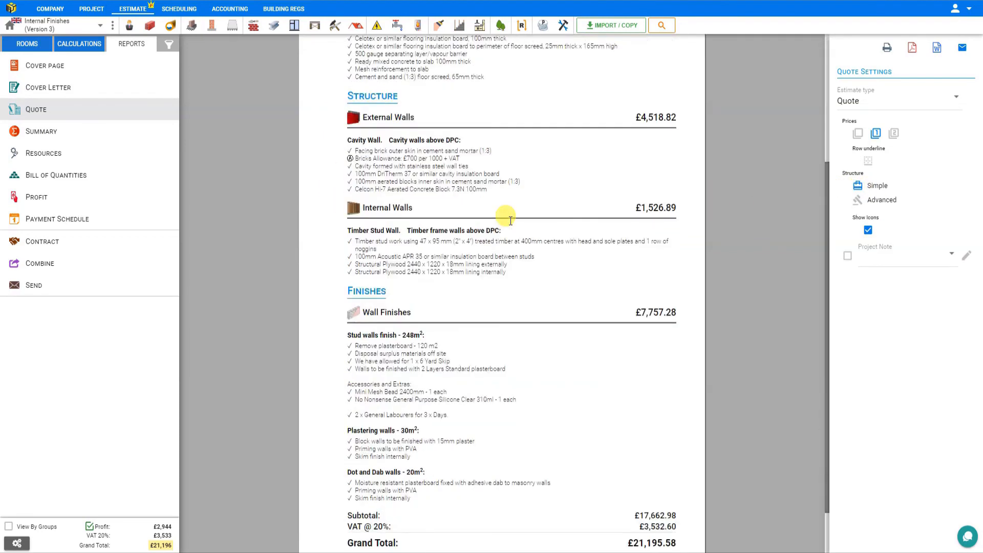
scroll(510, 220, "down", 1)
mouse_move(370, 260)
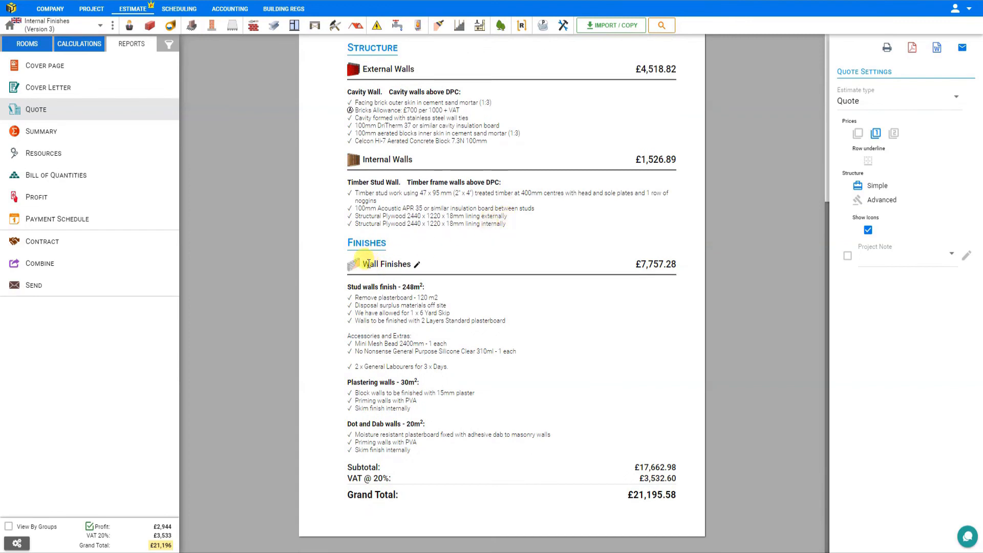
mouse_move(358, 287)
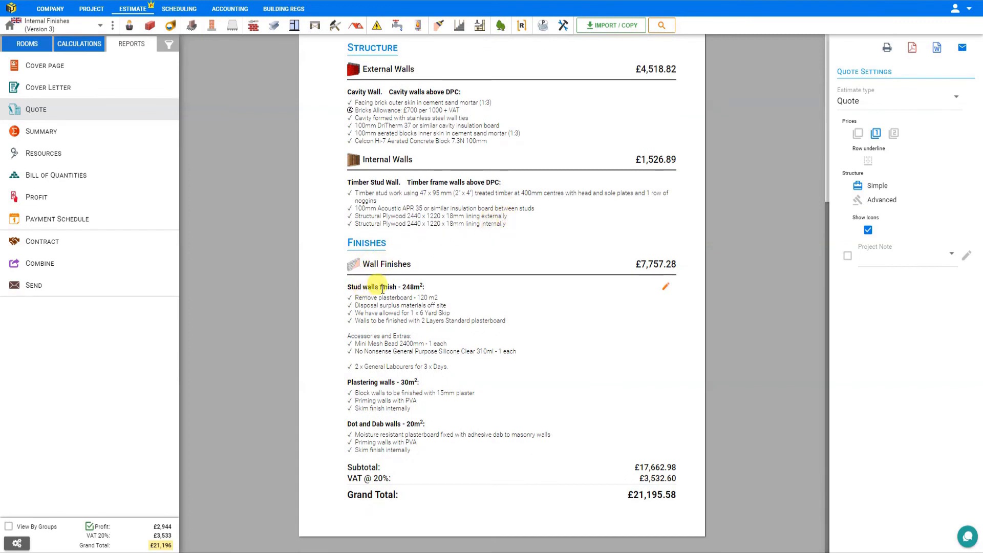